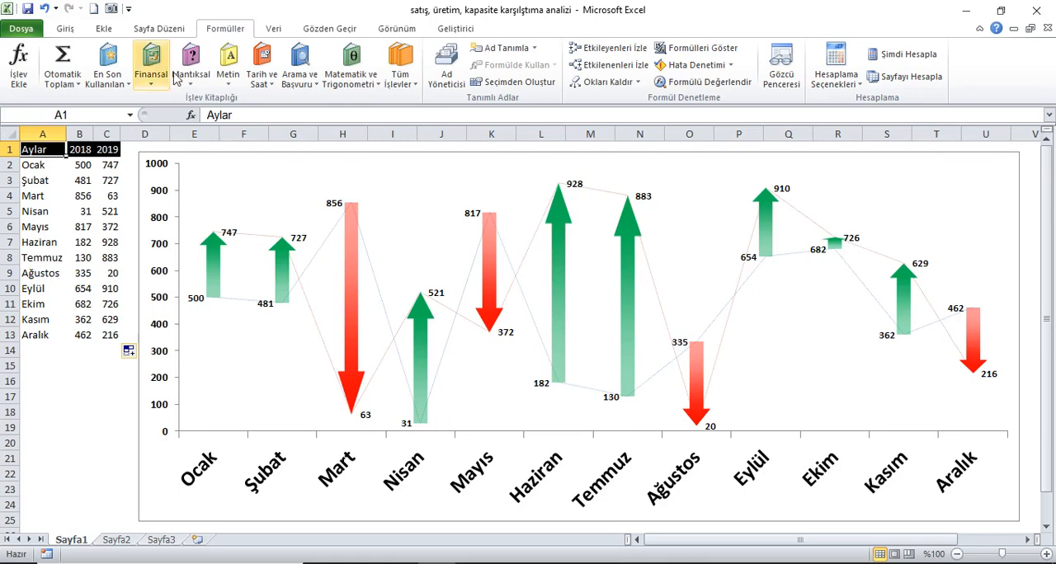
# Recalculate the workbook several times and check the formula behind the January 2018 value in B2.
pyautogui.click(923, 62)
pyautogui.click(923, 59)
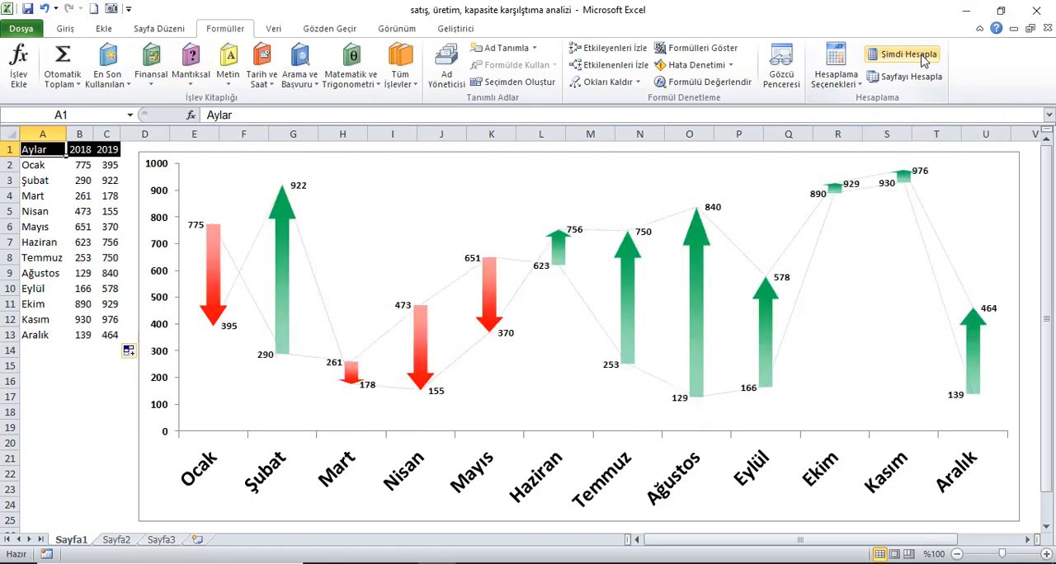
pyautogui.click(922, 59)
pyautogui.click(923, 59)
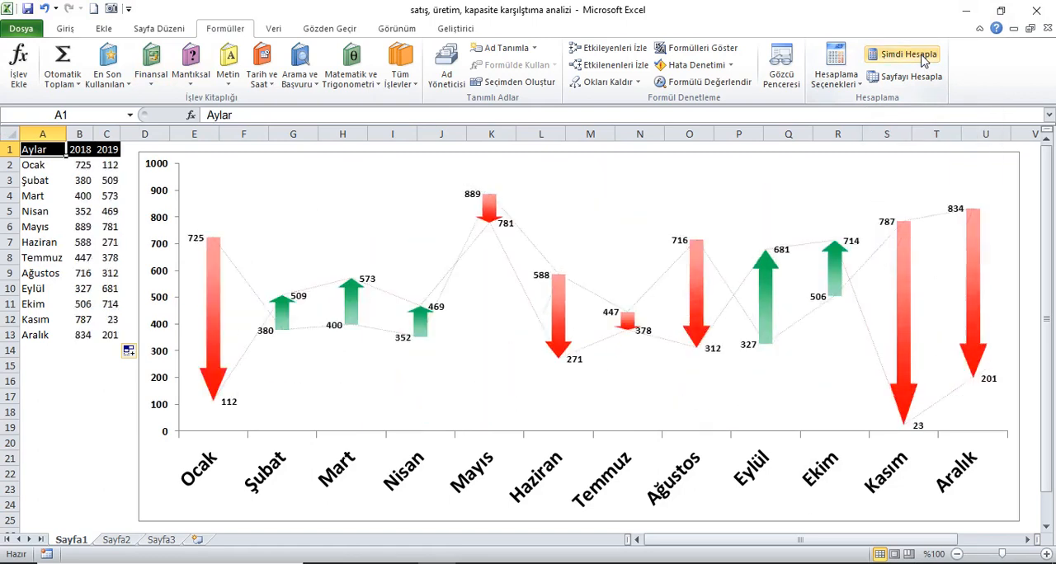
pyautogui.click(99, 168)
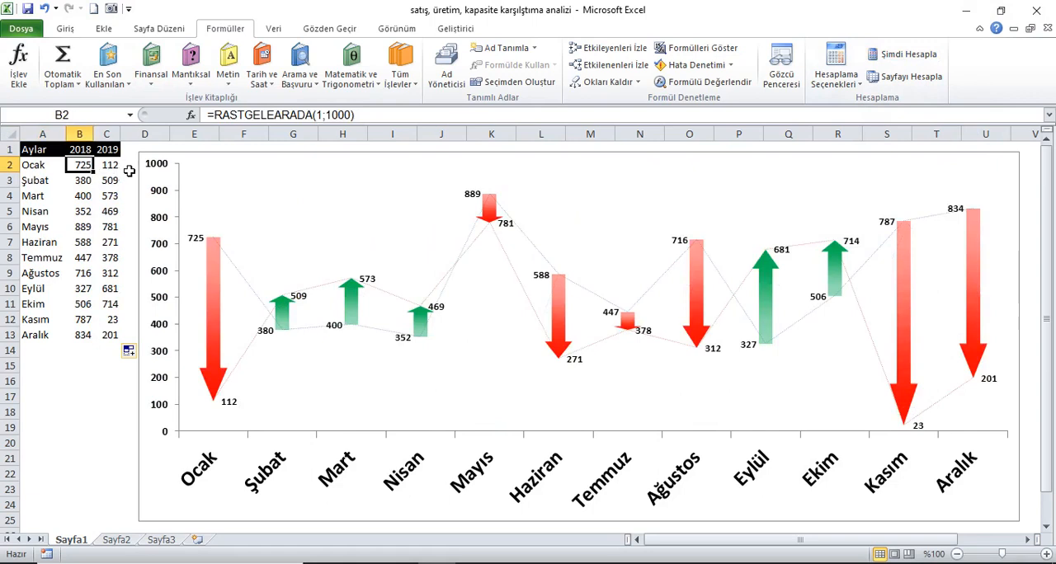
pyautogui.click(43, 152)
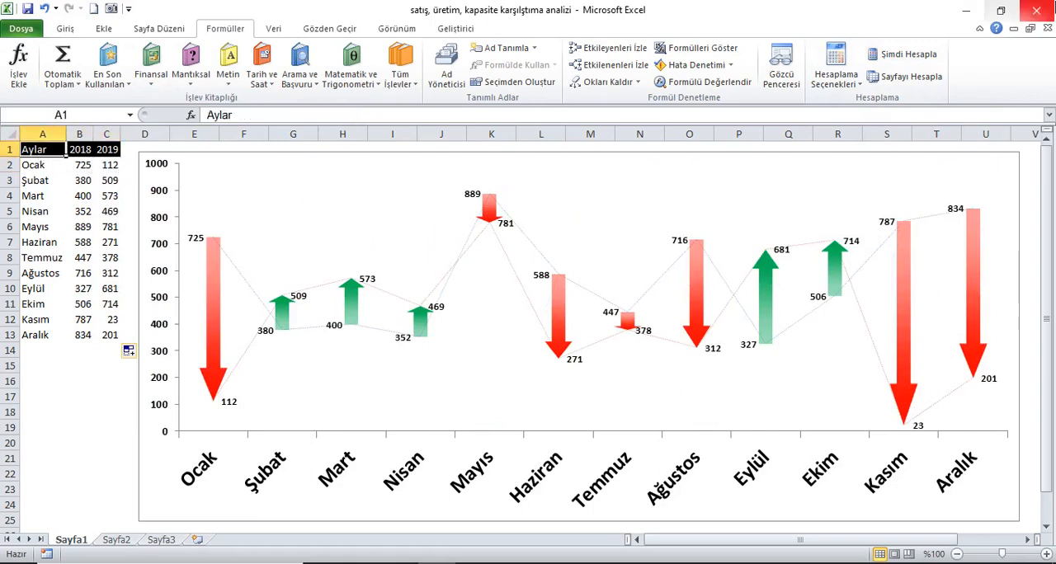
# Recalculate the workbook repeatedly to examine how the chart's up and down arrows follow the monthly 2018 and 2019 values.
pyautogui.click(888, 58)
pyautogui.click(889, 57)
pyautogui.click(888, 58)
pyautogui.click(889, 58)
pyautogui.click(888, 58)
pyautogui.click(888, 58)
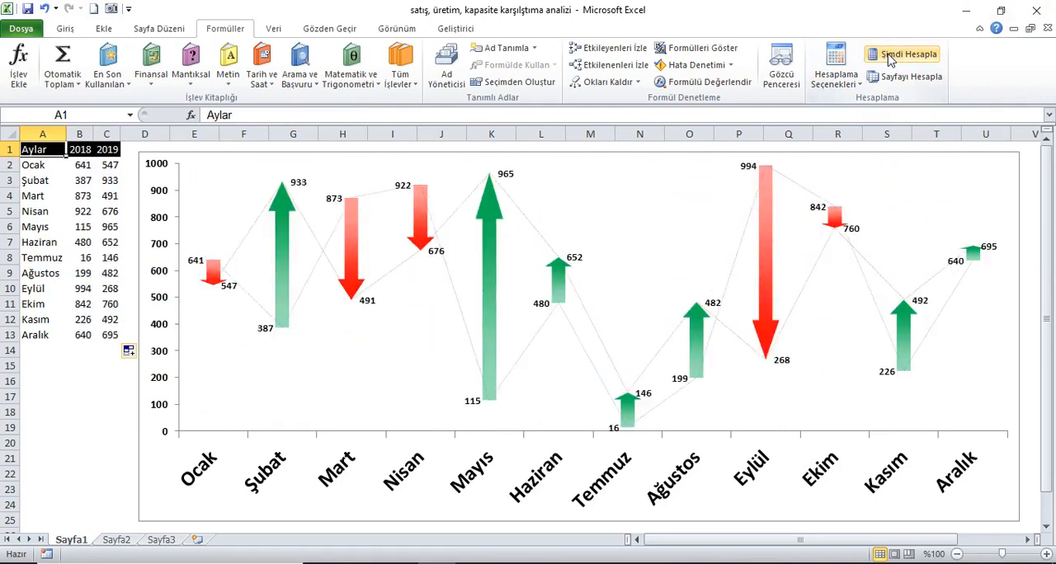
pyautogui.click(888, 57)
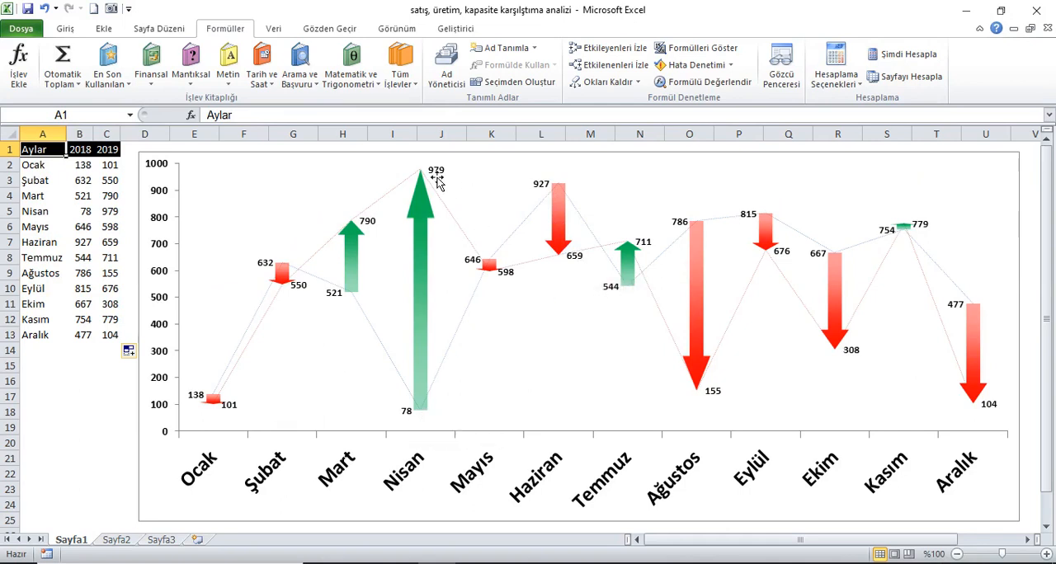
pyautogui.click(922, 57)
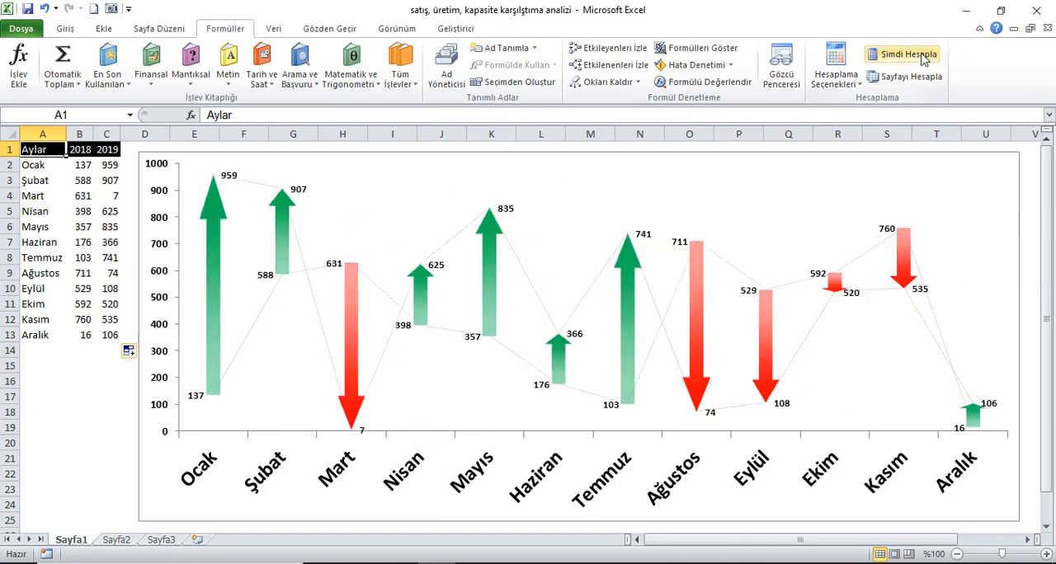
pyautogui.click(921, 57)
pyautogui.click(915, 59)
pyautogui.click(907, 61)
pyautogui.click(907, 61)
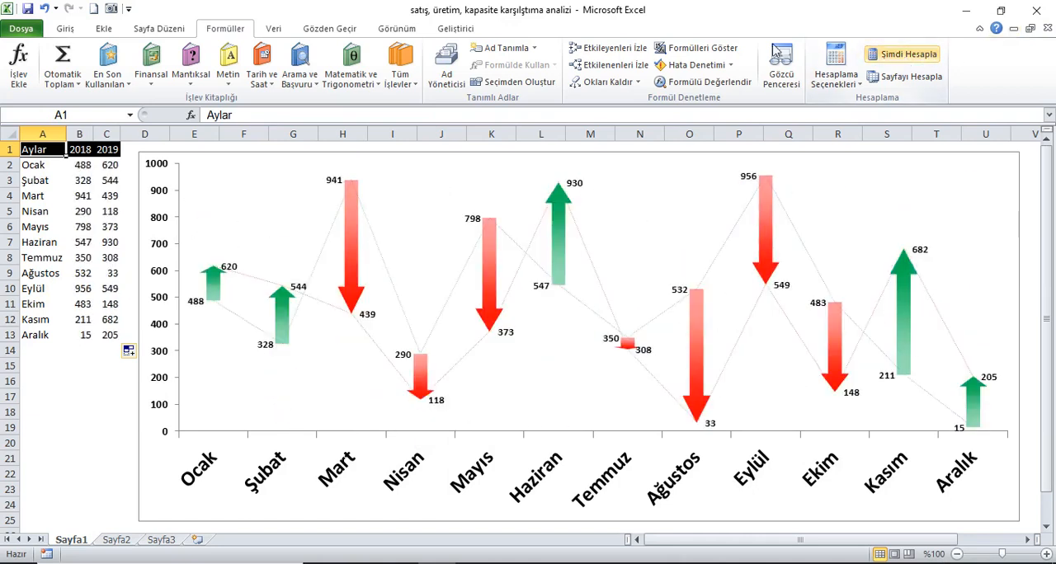
# Copy the table A1:C13 from Sayfa1 and paste it as values only at A1 of Sayfa2.
pyautogui.moveTo(39, 150); pyautogui.dragTo(110, 336)
pyautogui.click(65, 28)
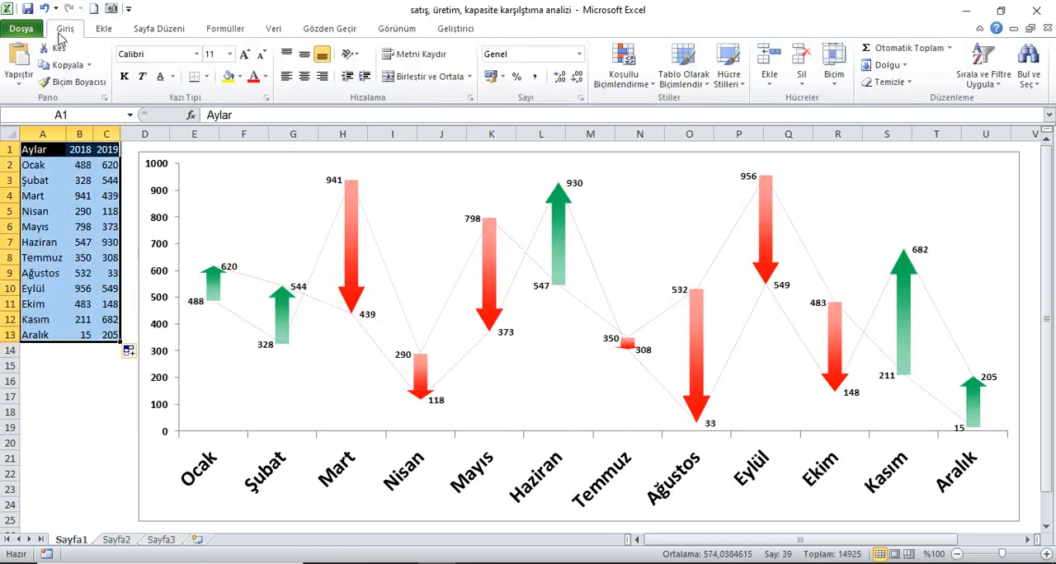
pyautogui.click(66, 65)
pyautogui.click(116, 540)
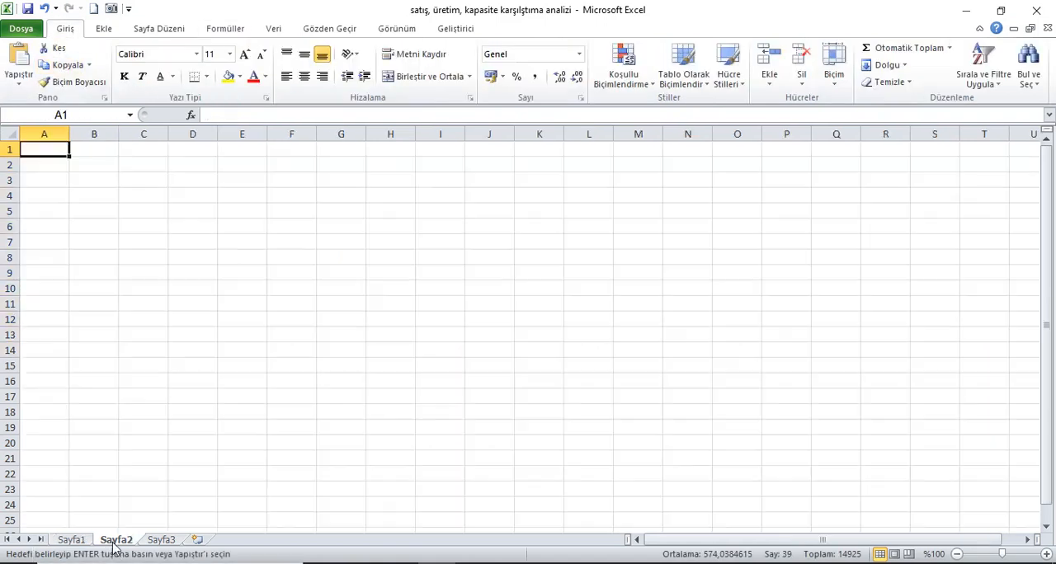
pyautogui.rightClick(48, 150)
pyautogui.click(101, 210)
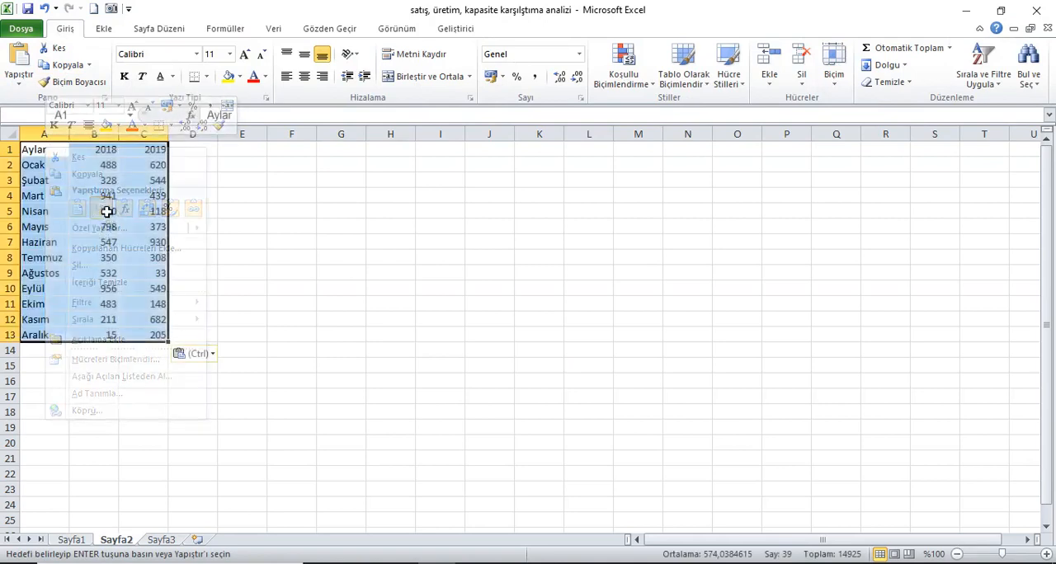
# Apply only the formats of the copied table to A1:C13 on Sayfa2 with Paste Special.
pyautogui.rightClick(54, 153)
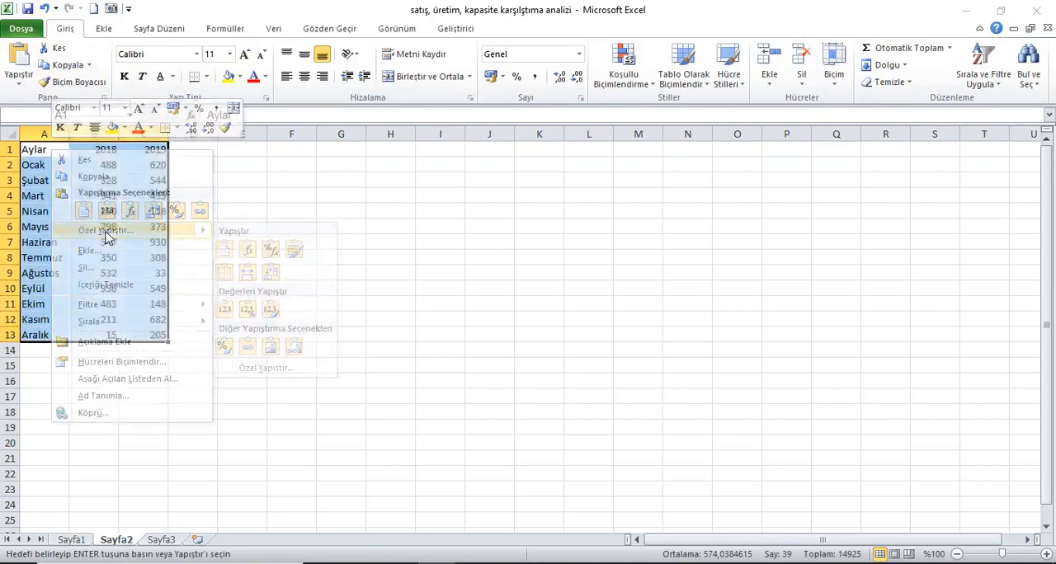
pyautogui.click(106, 234)
pyautogui.click(41, 188)
pyautogui.click(217, 326)
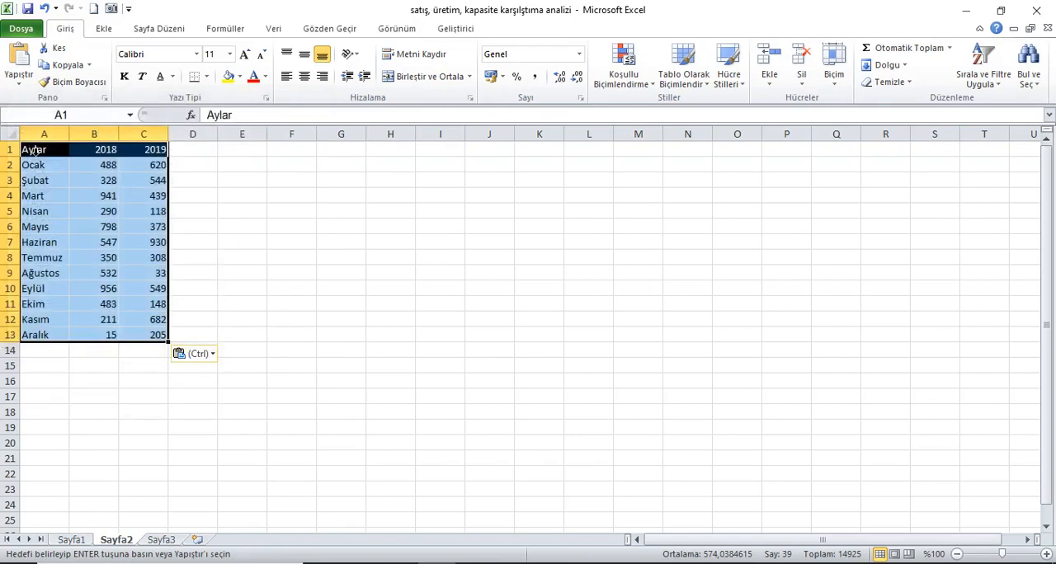
# Autofit the widths of all columns on Sayfa2 to their contents.
pyautogui.click(10, 133)
pyautogui.doubleClick(70, 134)
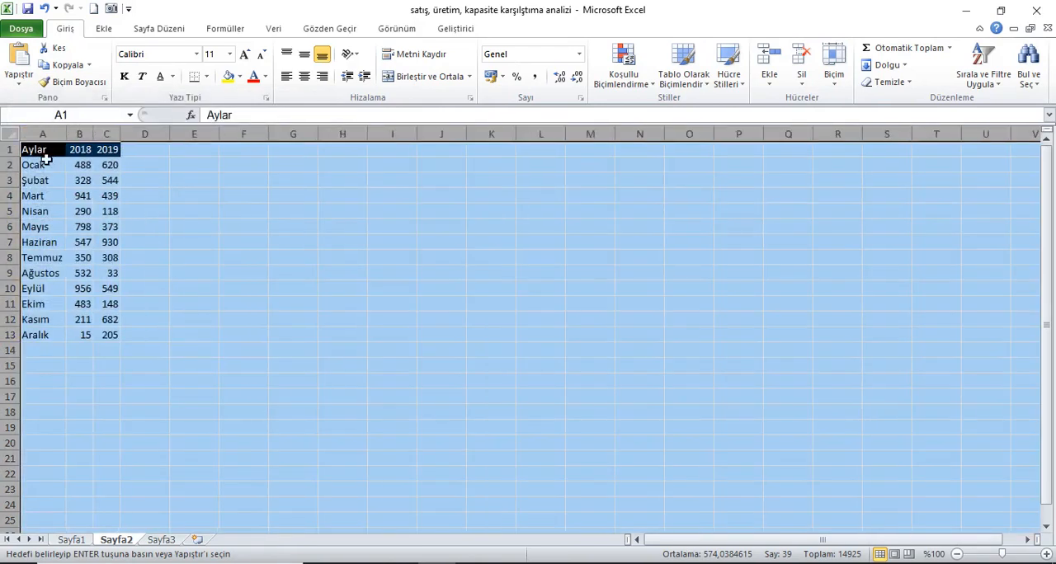
pyautogui.click(46, 160)
pyautogui.click(86, 167)
pyautogui.click(49, 151)
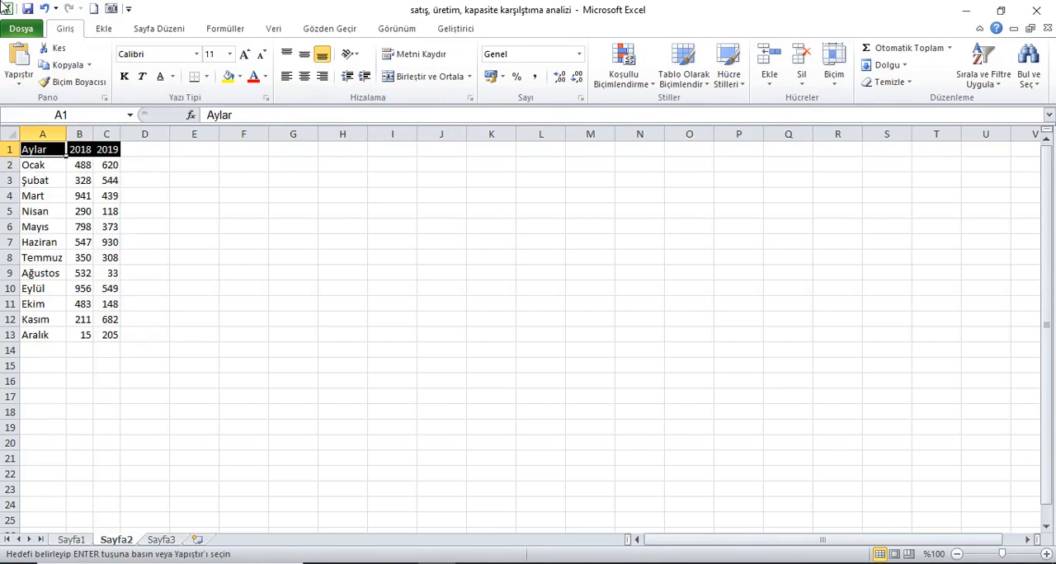
# Insert a basic 2-D line chart of A1:C13, placed beside the table and enlarged to about columns E to S.
pyautogui.moveTo(38, 151); pyautogui.dragTo(118, 335)
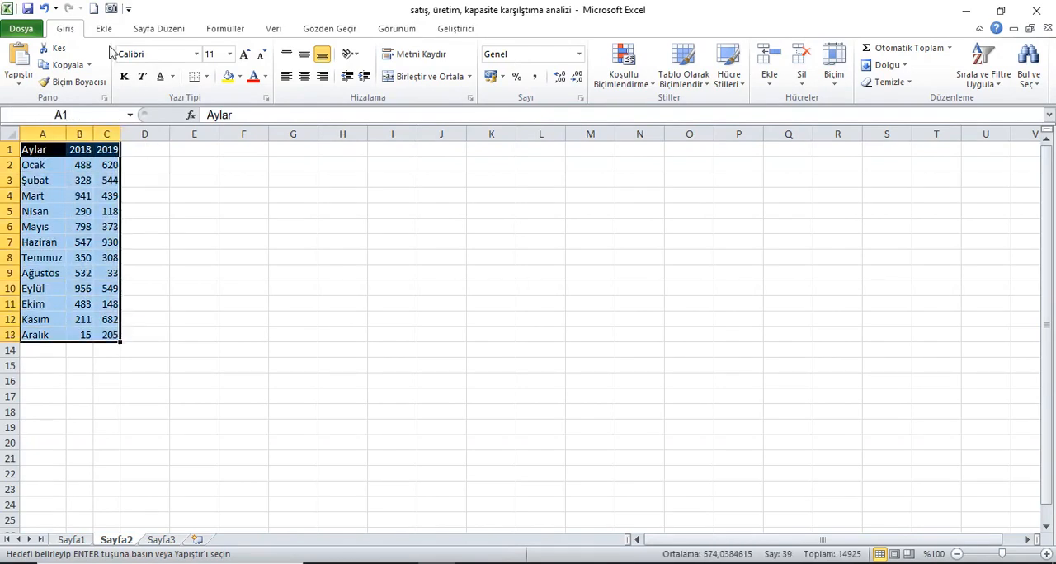
pyautogui.click(103, 28)
pyautogui.click(331, 68)
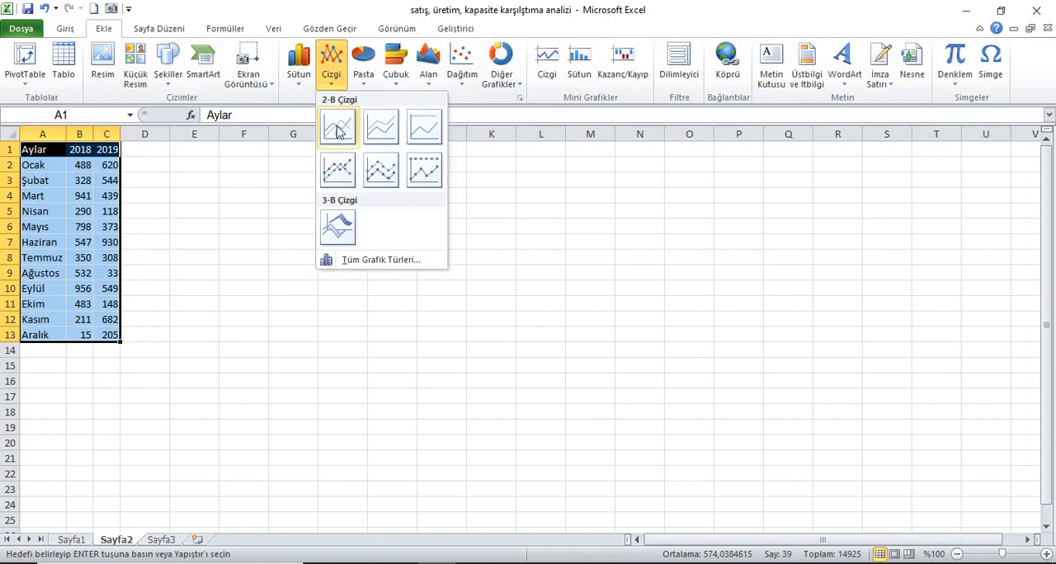
pyautogui.click(336, 131)
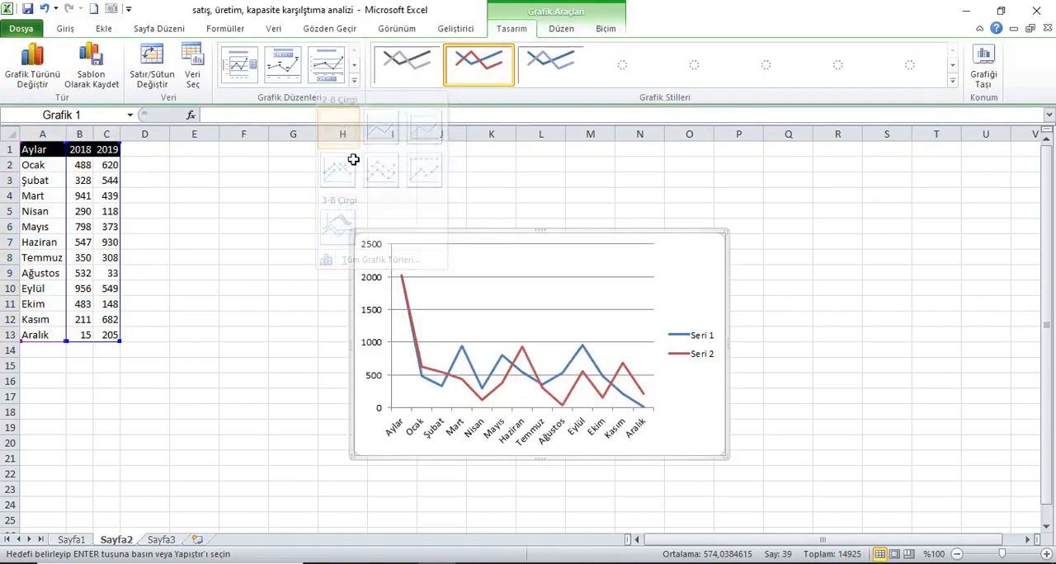
pyautogui.moveTo(393, 229); pyautogui.dragTo(215, 152)
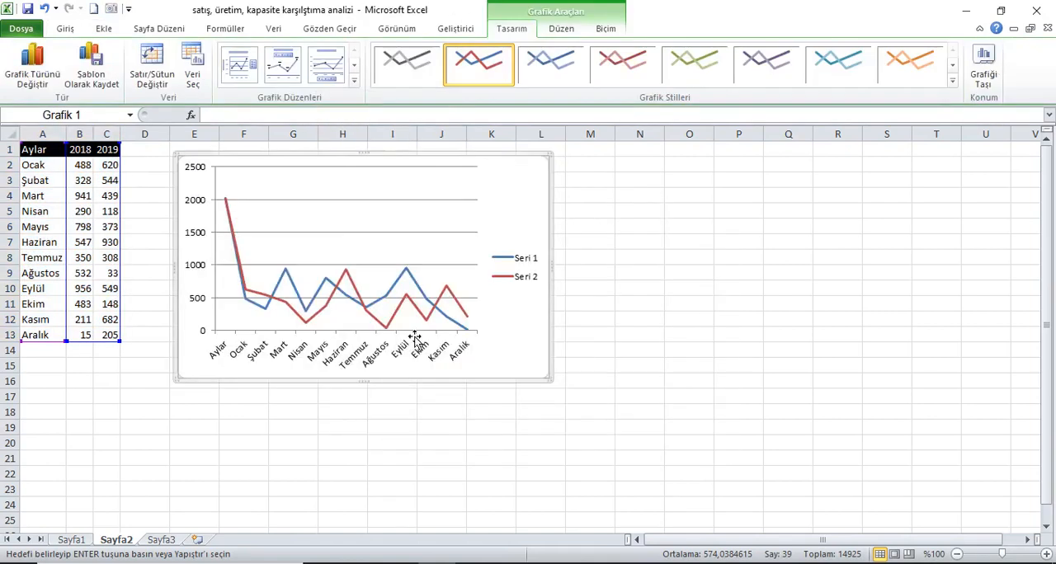
pyautogui.moveTo(564, 391); pyautogui.dragTo(937, 518)
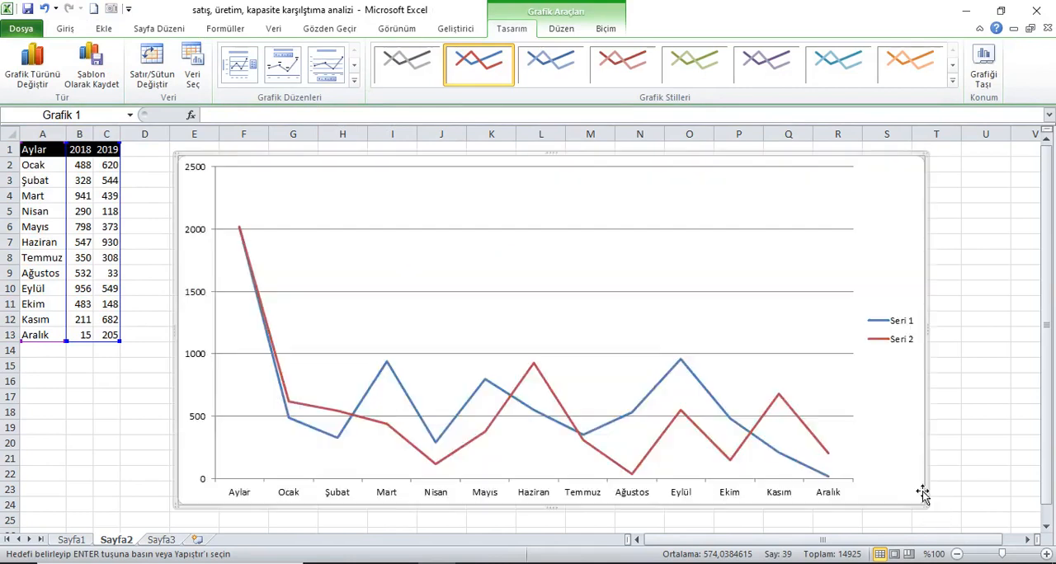
# Delete the legend and the horizontal gridlines from the line chart.
pyautogui.click(907, 323)
pyautogui.press('Delete')
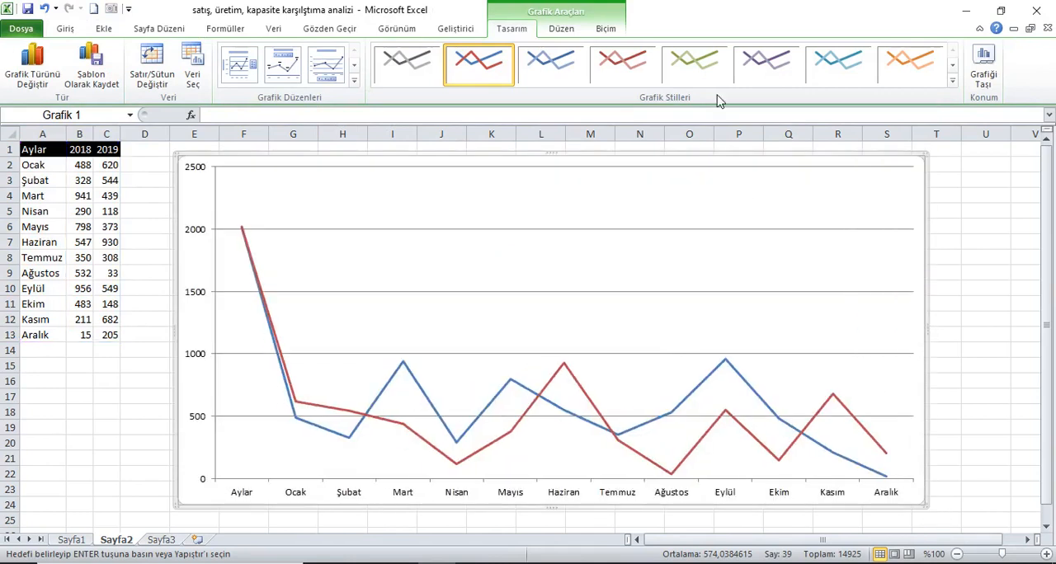
pyautogui.click(754, 174)
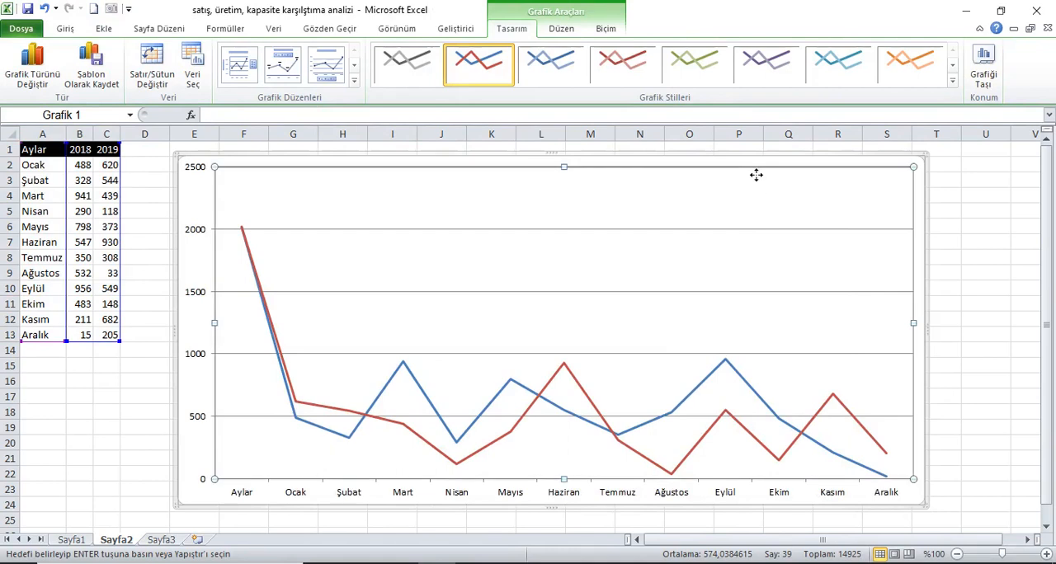
pyautogui.click(657, 229)
pyautogui.press('Delete')
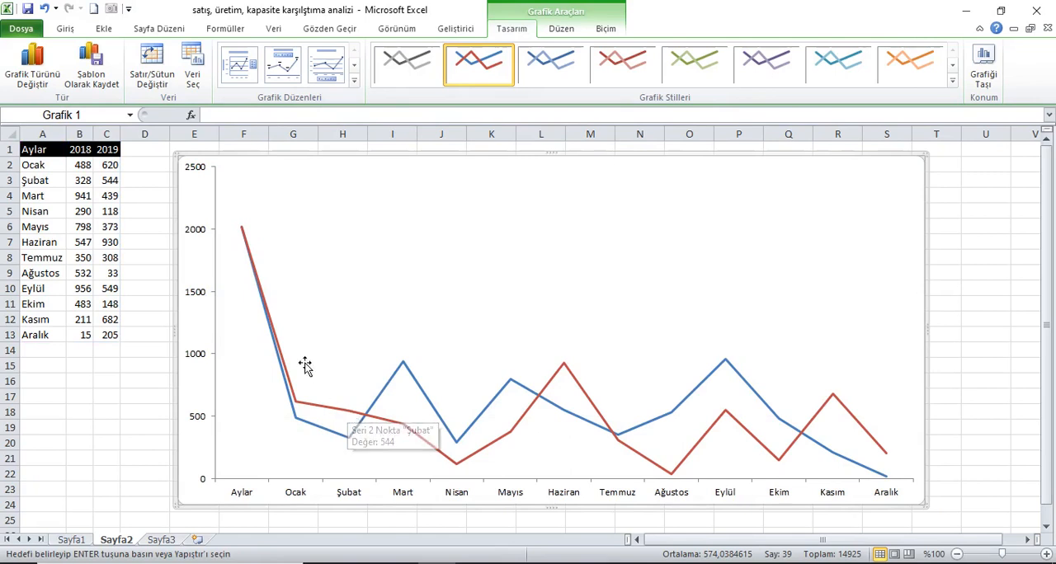
# Shrink the source ranges of both chart series to rows 2 to 13, leaving out the header row.
pyautogui.click(273, 335)
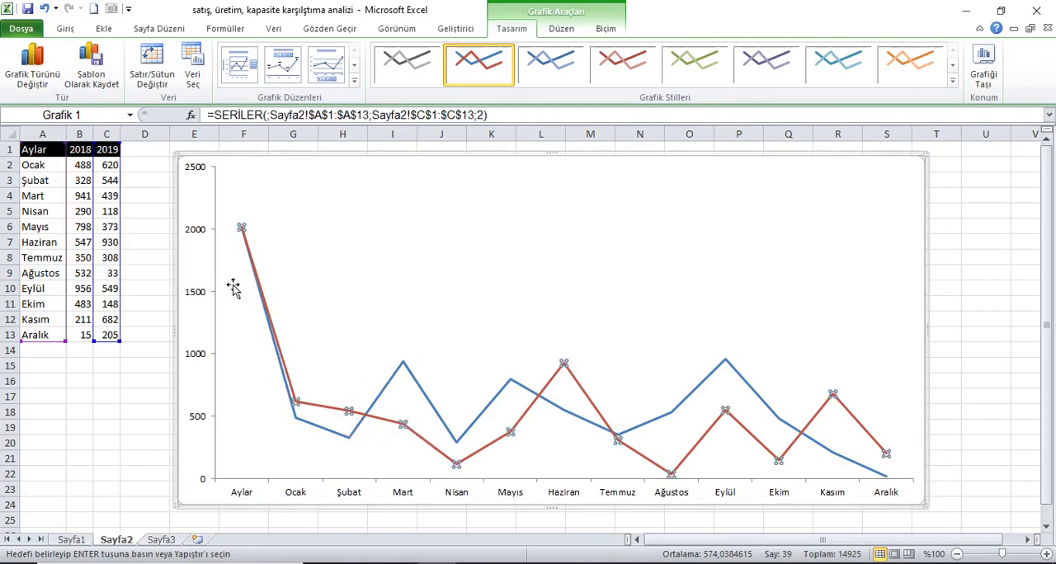
pyautogui.moveTo(126, 148); pyautogui.dragTo(76, 162)
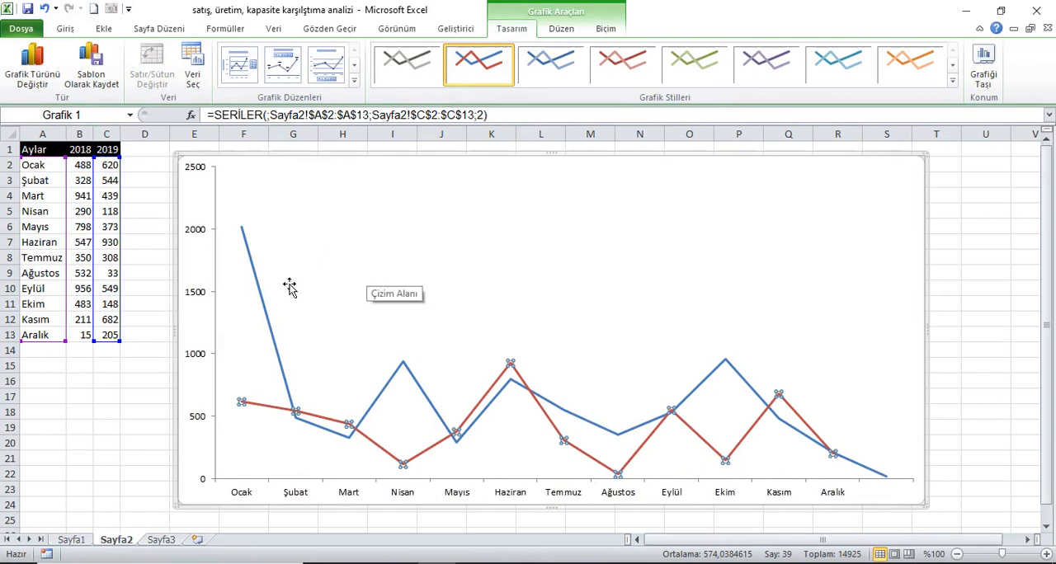
pyautogui.click(279, 366)
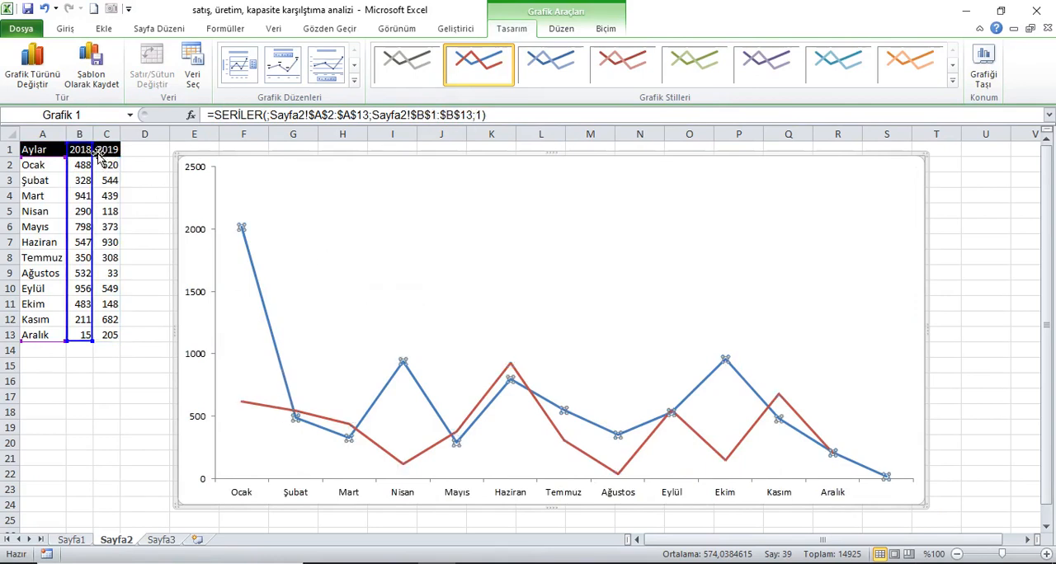
pyautogui.moveTo(103, 155); pyautogui.dragTo(104, 164)
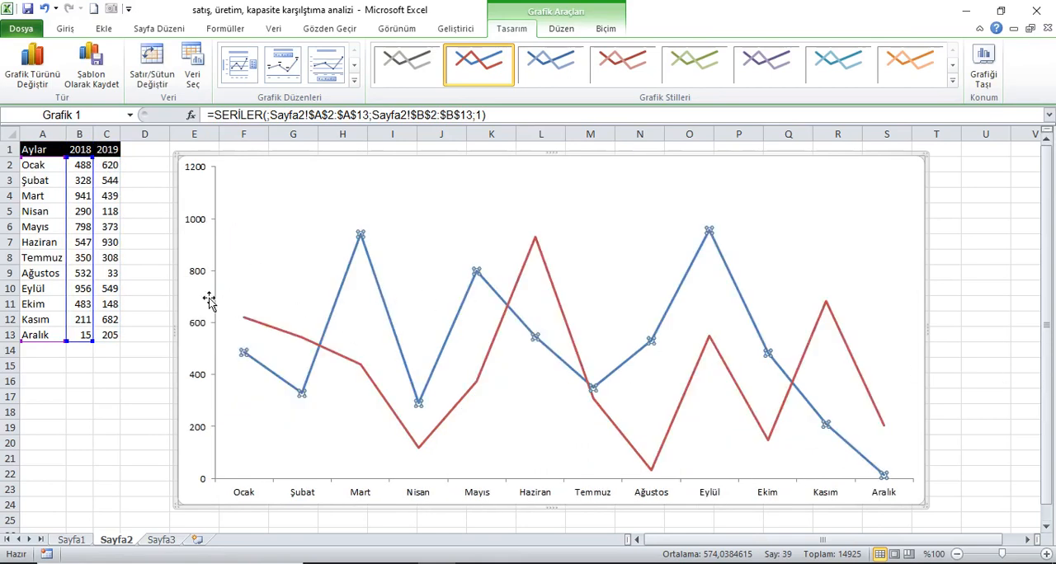
pyautogui.click(151, 278)
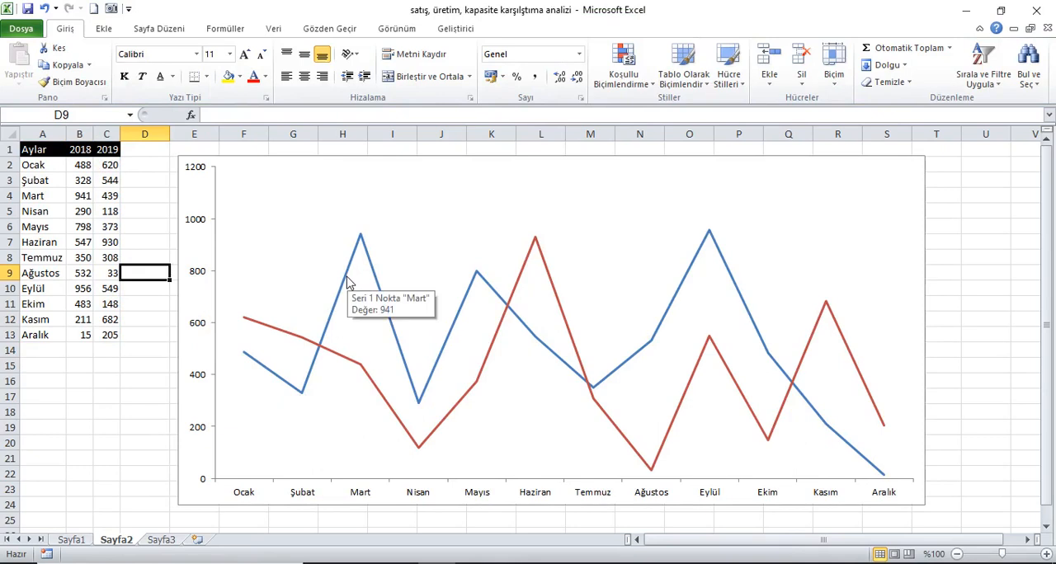
# Format the 2018 series as a solid line in the orange theme colour.
pyautogui.click(346, 283)
pyautogui.rightClick(346, 283)
pyautogui.click(394, 414)
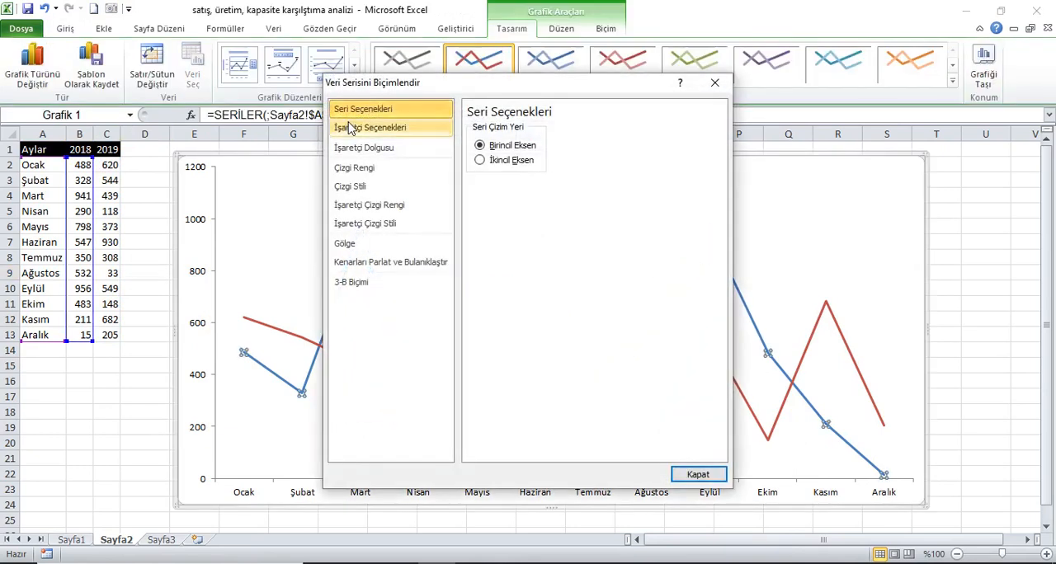
pyautogui.click(350, 128)
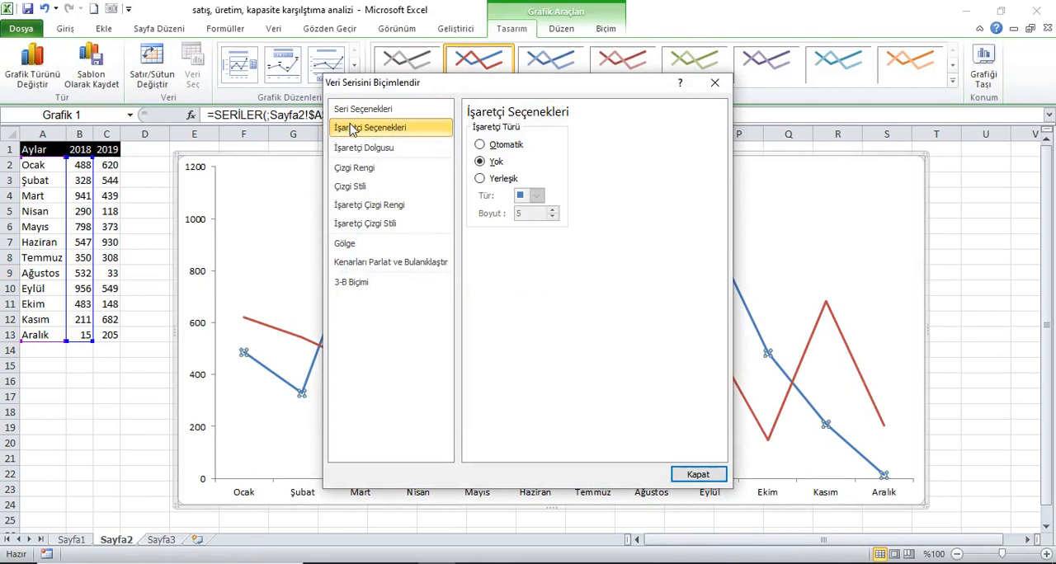
pyautogui.click(363, 148)
pyautogui.click(367, 134)
pyautogui.click(367, 147)
pyautogui.click(371, 168)
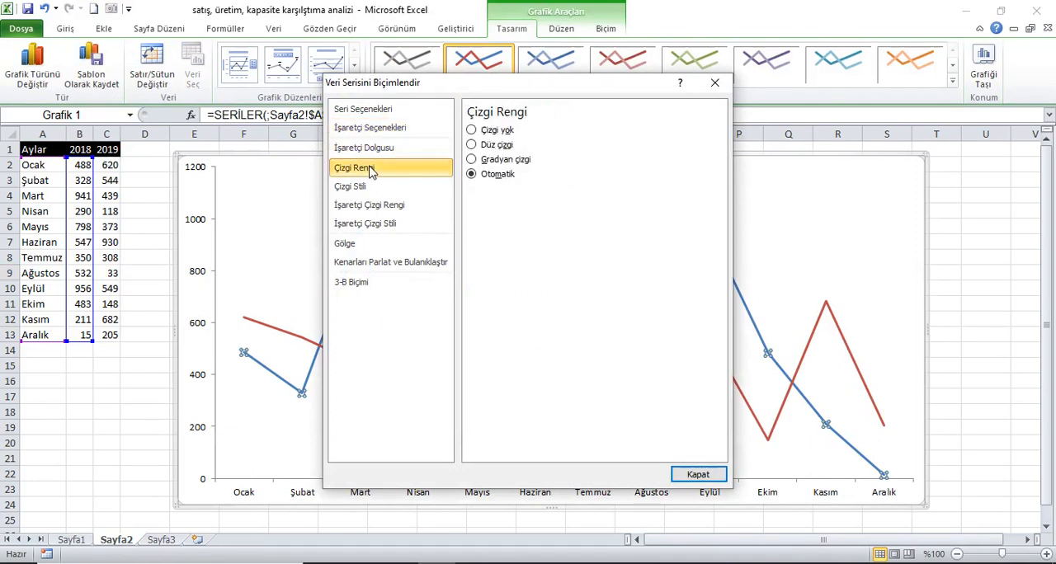
pyautogui.click(500, 146)
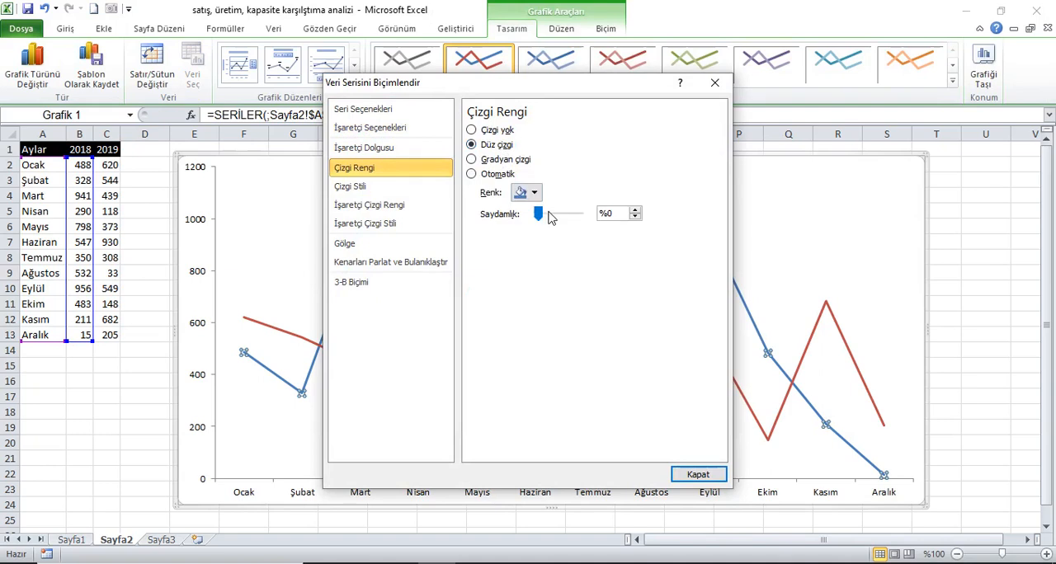
pyautogui.click(532, 194)
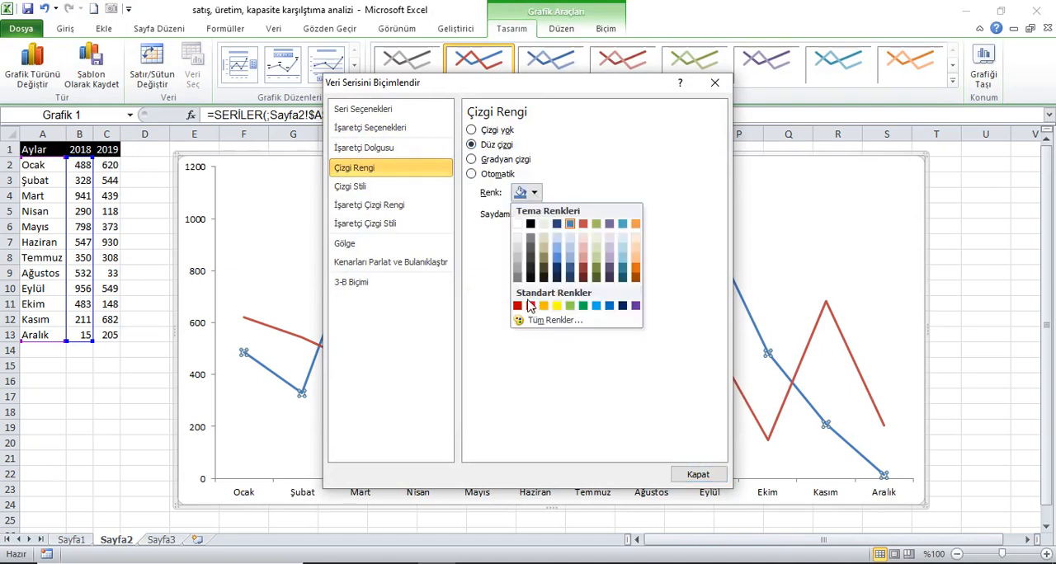
pyautogui.click(635, 224)
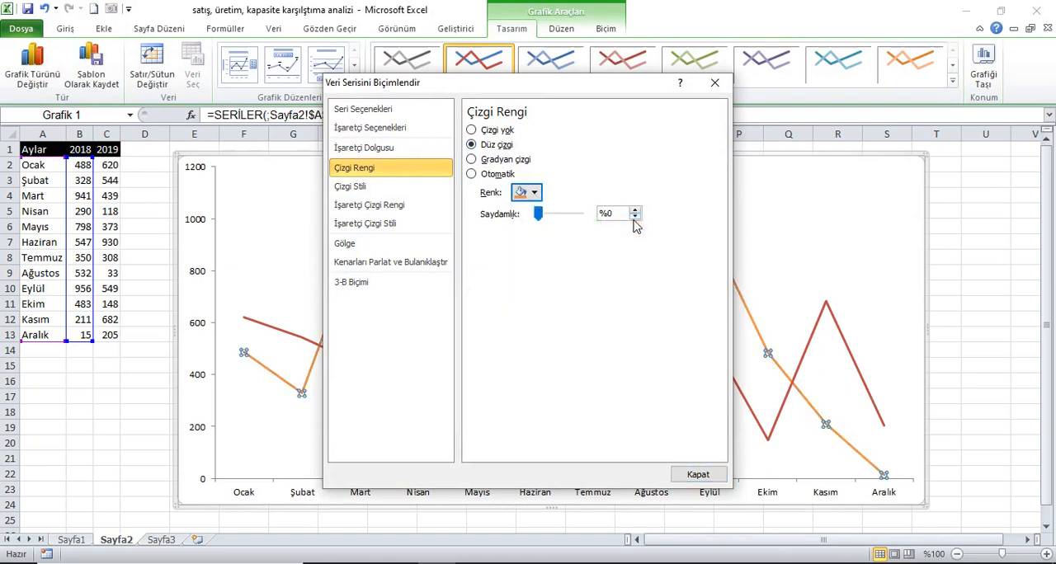
# Set the 2018 line's width to 1 pt and give it the finest dotted dash type.
pyautogui.click(392, 187)
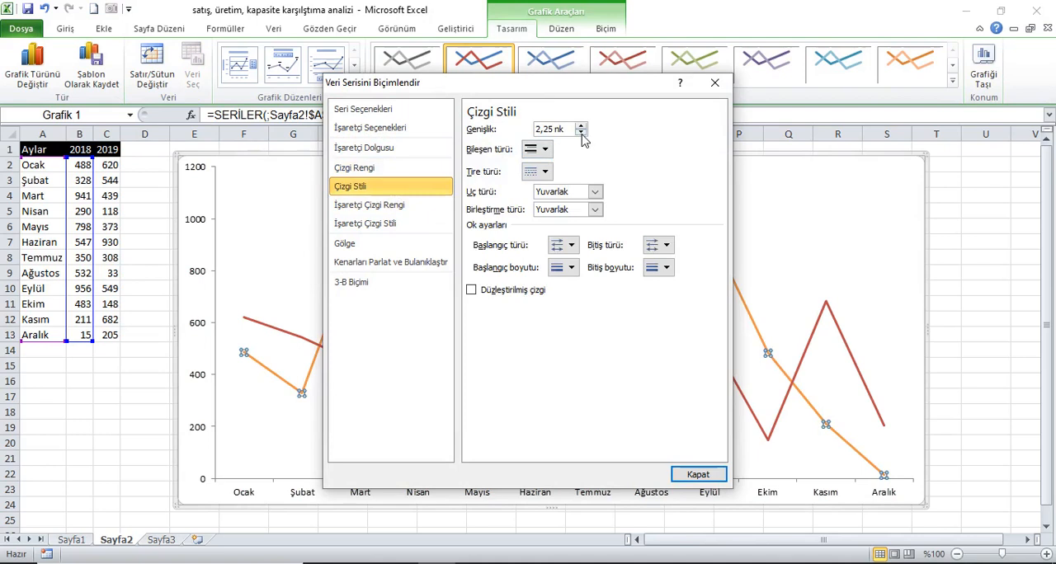
pyautogui.click(581, 134)
pyautogui.click(581, 133)
pyautogui.click(581, 134)
pyautogui.click(580, 134)
pyautogui.click(580, 134)
pyautogui.click(551, 171)
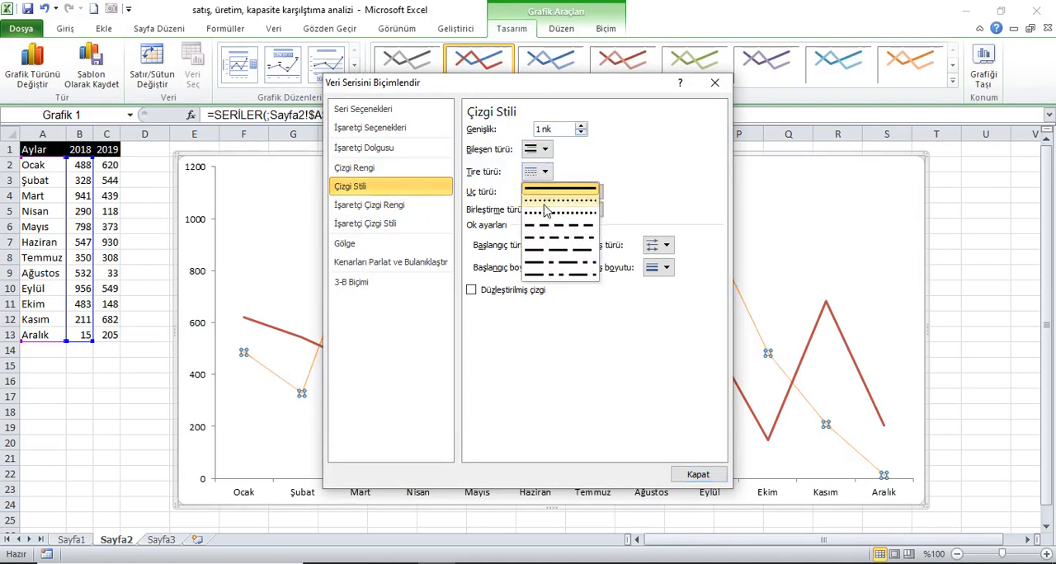
pyautogui.click(561, 202)
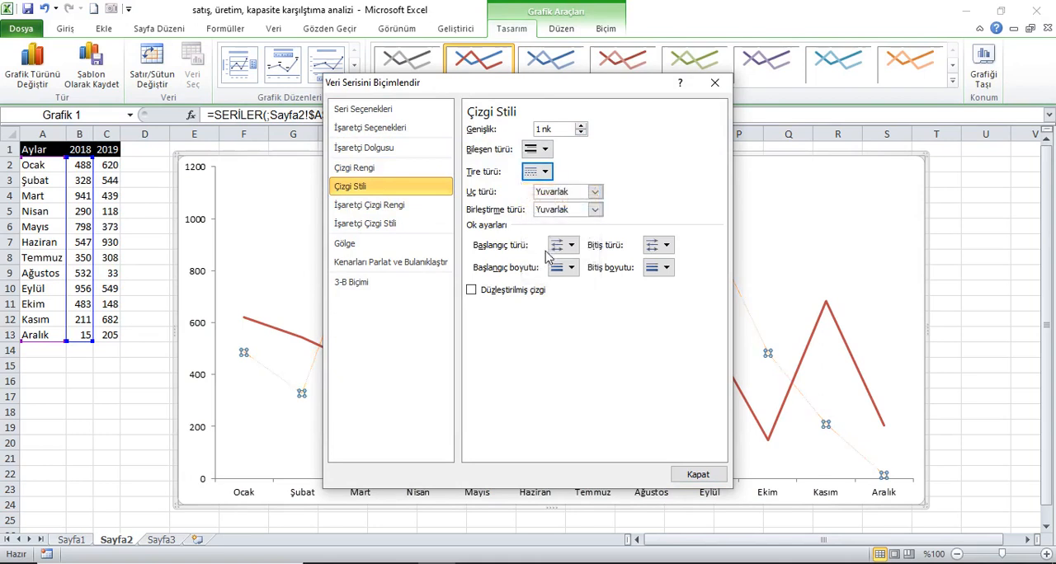
pyautogui.click(698, 474)
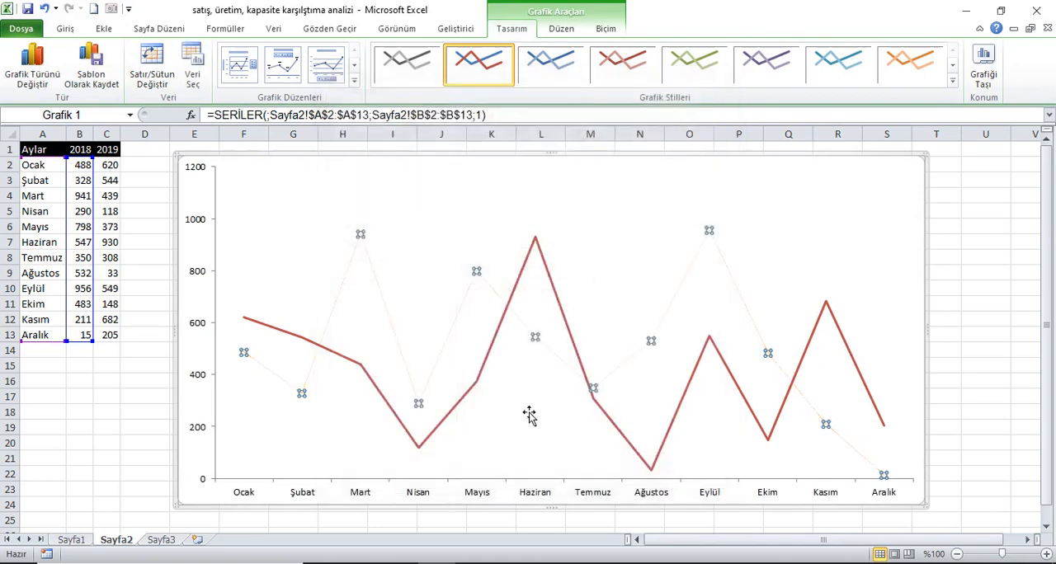
# Format the 2019 series as a solid line in the standard blue colour.
pyautogui.rightClick(470, 394)
pyautogui.click(508, 535)
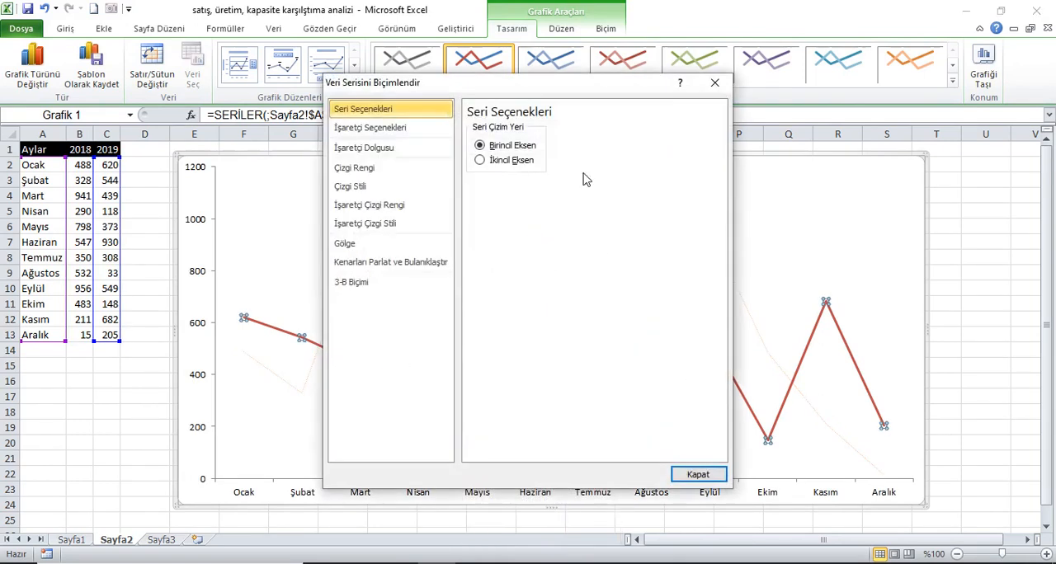
pyautogui.click(377, 128)
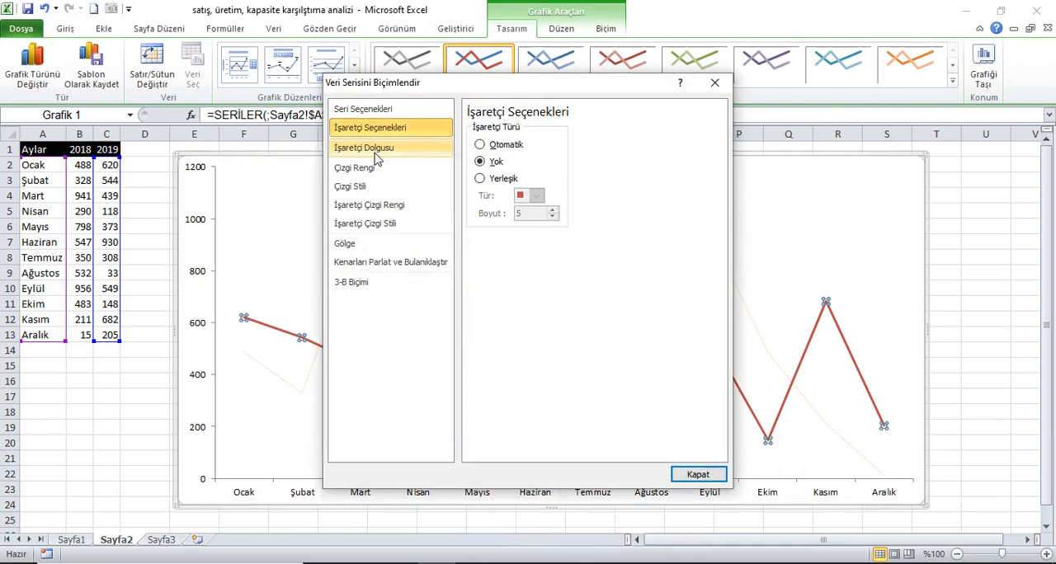
pyautogui.click(375, 153)
pyautogui.click(365, 167)
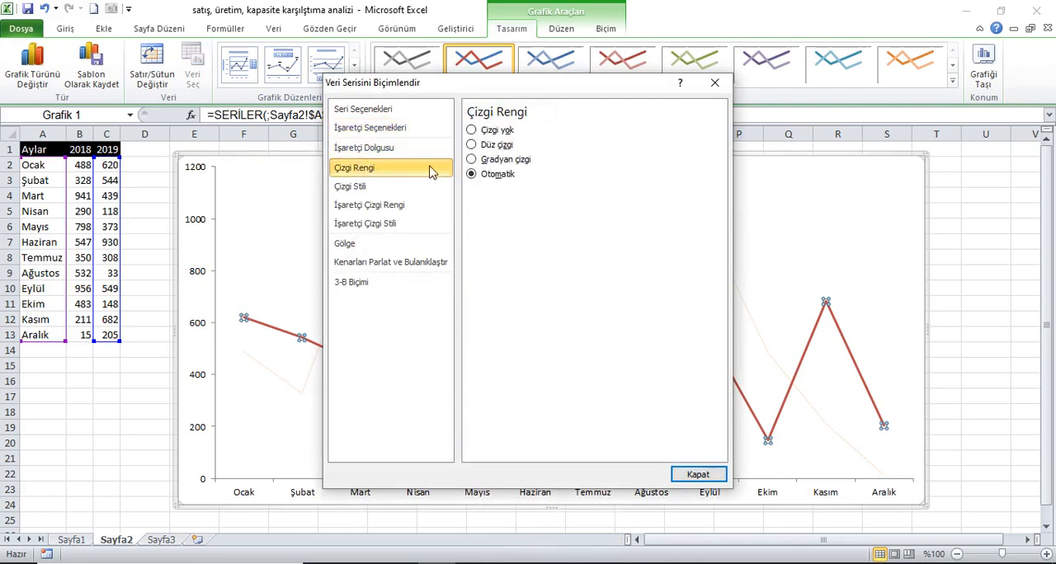
pyautogui.click(498, 146)
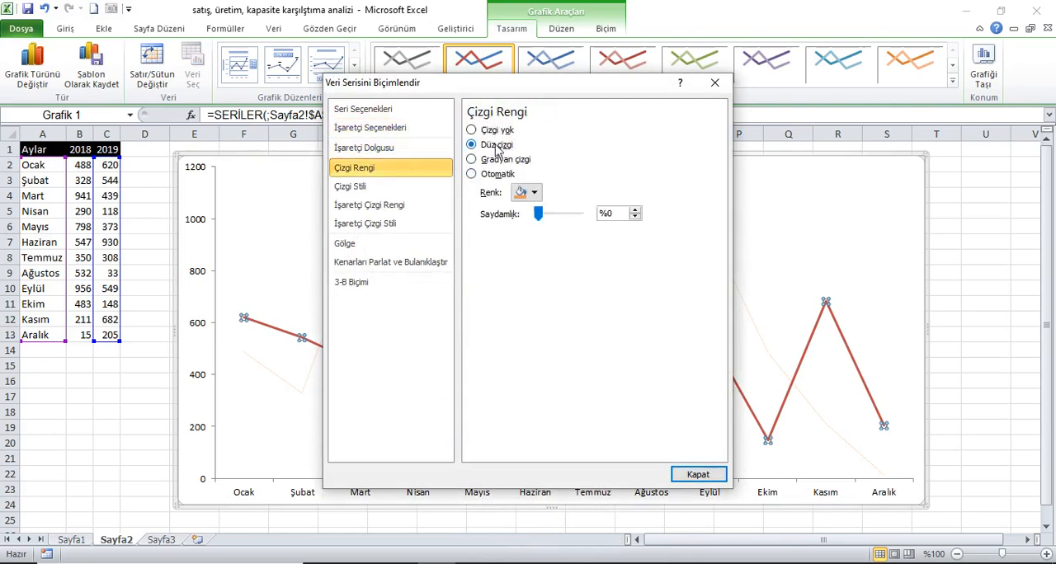
pyautogui.click(535, 193)
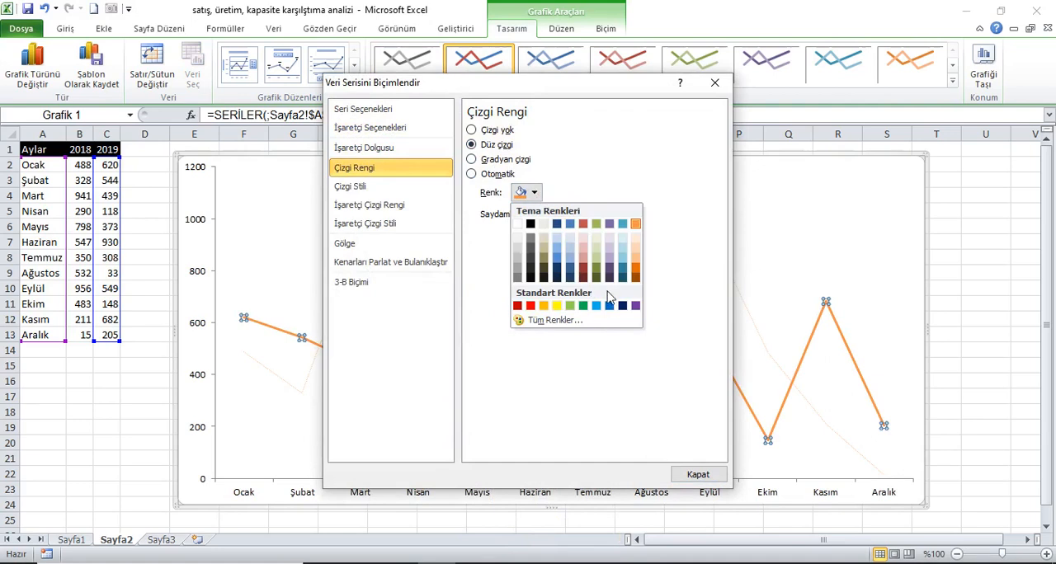
pyautogui.click(610, 305)
# Set the 2019 line's width to 1 pt and give it the finest dotted dash type.
pyautogui.click(378, 189)
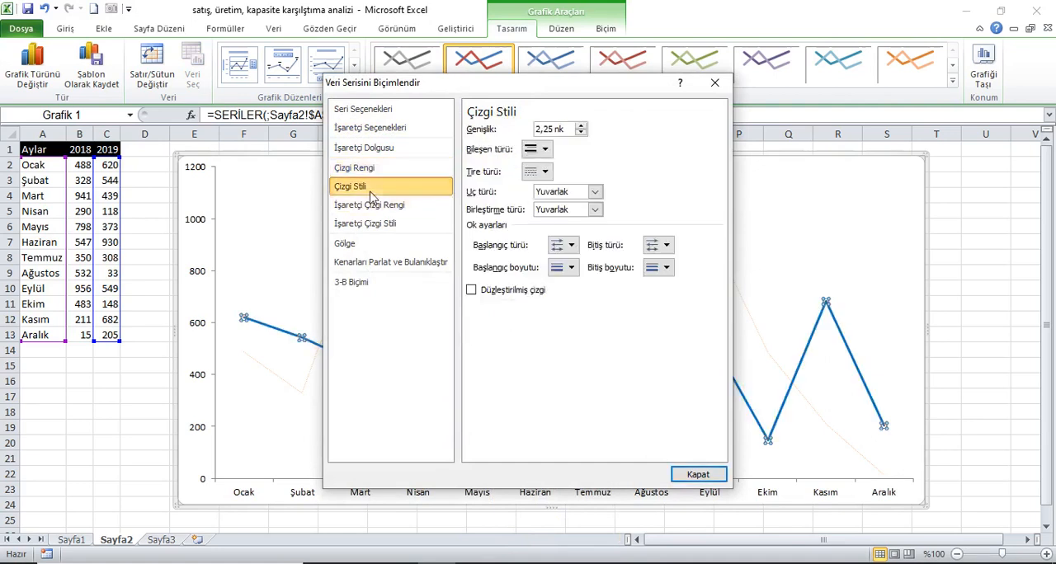
pyautogui.click(580, 133)
pyautogui.click(581, 134)
pyautogui.click(581, 134)
pyautogui.click(537, 171)
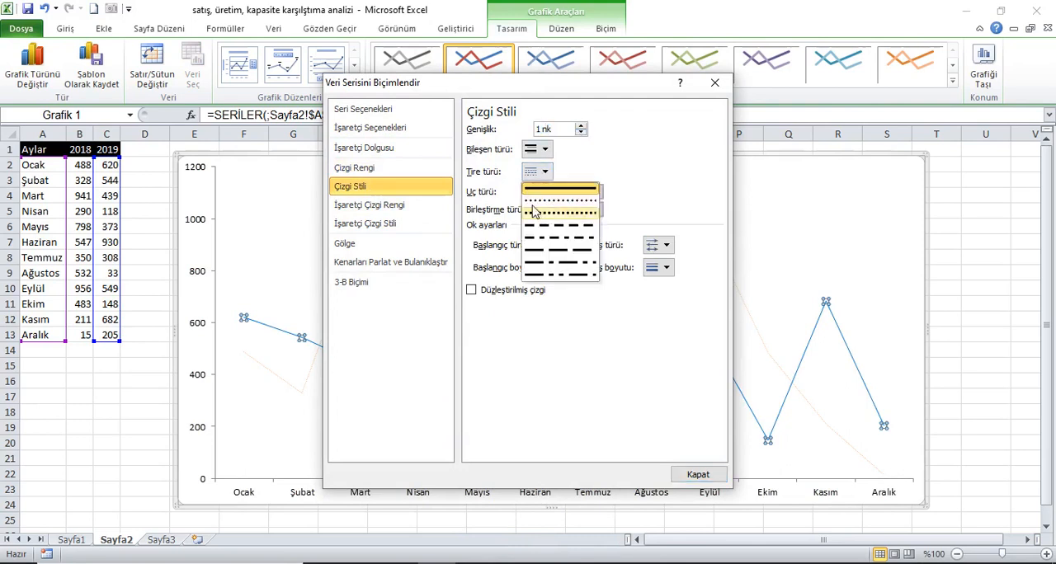
pyautogui.click(537, 201)
pyautogui.click(698, 474)
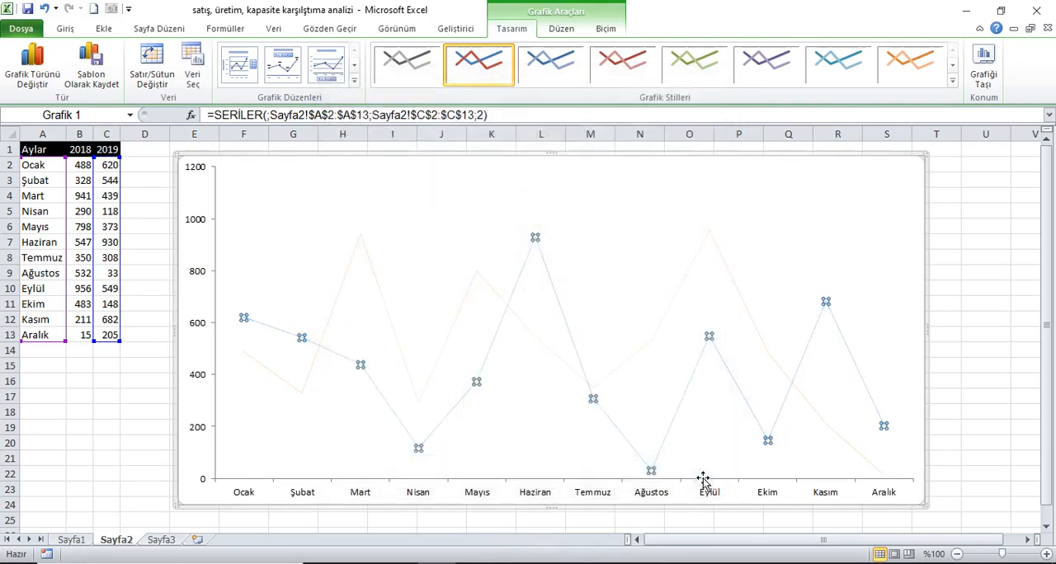
pyautogui.click(58, 150)
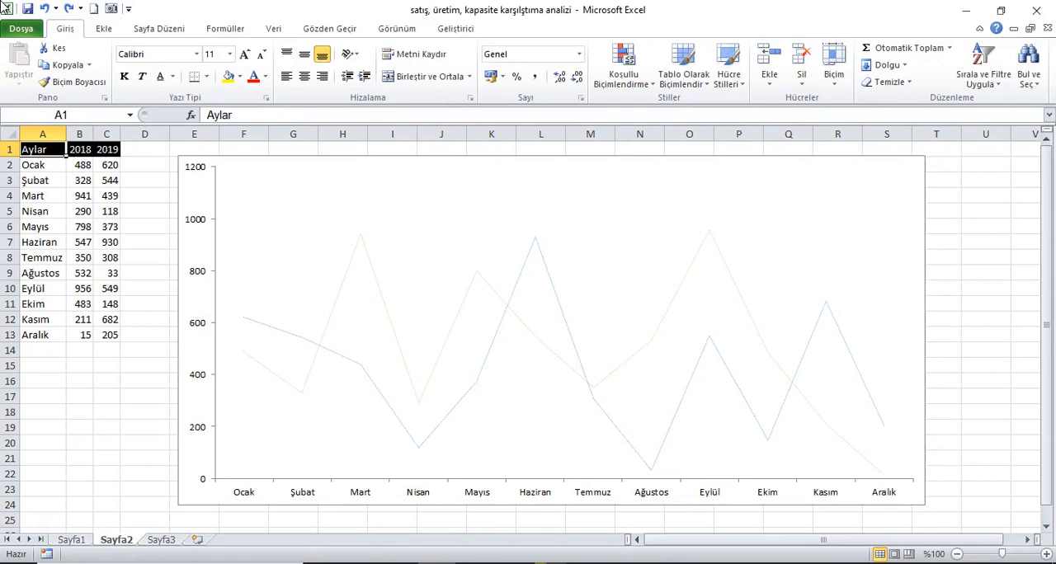
# Add up/down bars between the 2018 and 2019 series of the line chart.
pyautogui.click(342, 302)
pyautogui.click(562, 29)
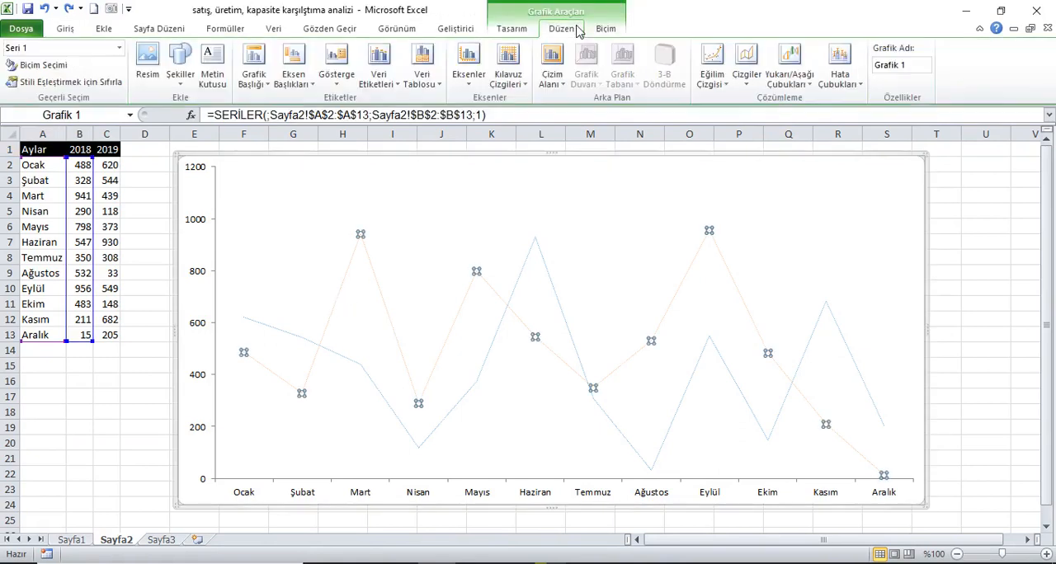
pyautogui.click(789, 81)
pyautogui.click(834, 157)
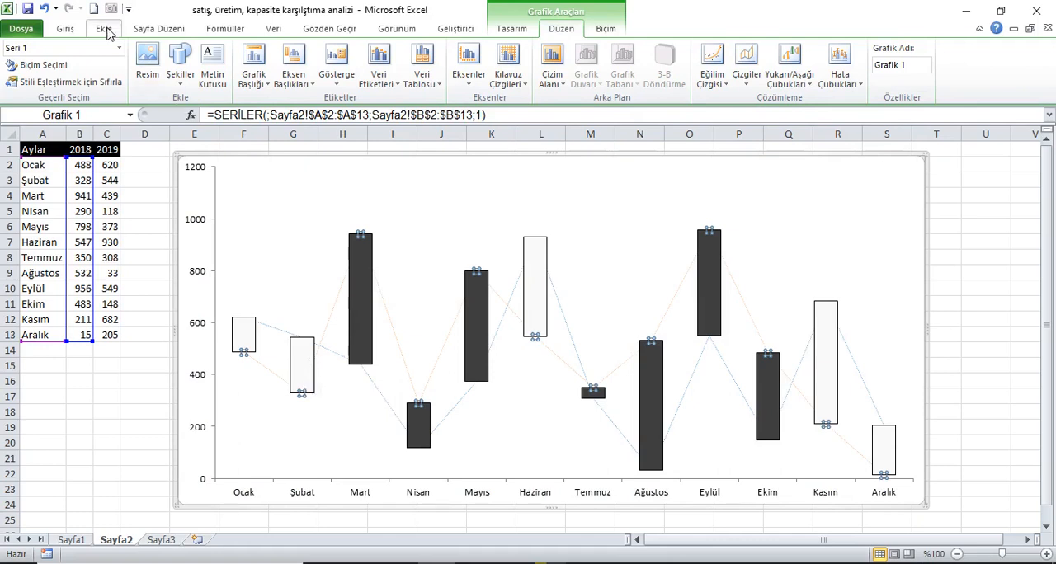
# Draw a down block arrow about 4.31 cm high and 1.51 cm wide beside the chart in column U, and remove its outline.
pyautogui.click(116, 31)
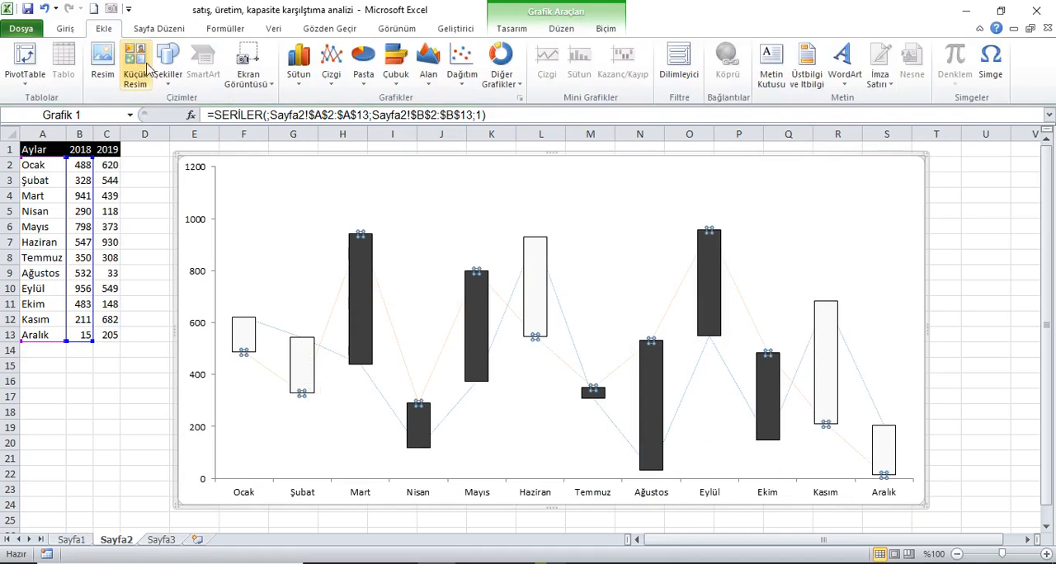
pyautogui.click(167, 64)
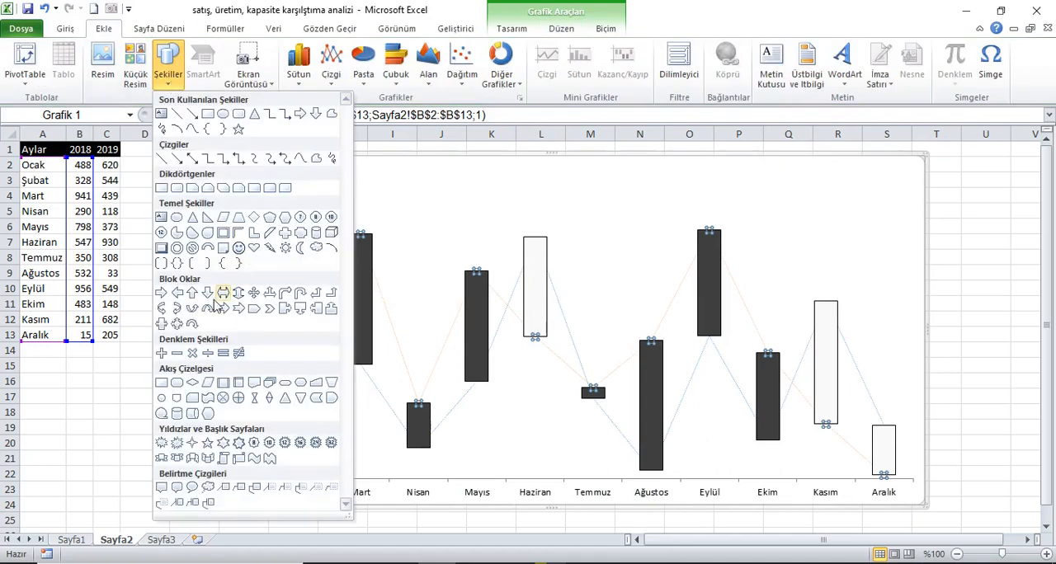
pyautogui.click(207, 293)
pyautogui.moveTo(971, 166); pyautogui.dragTo(1014, 288)
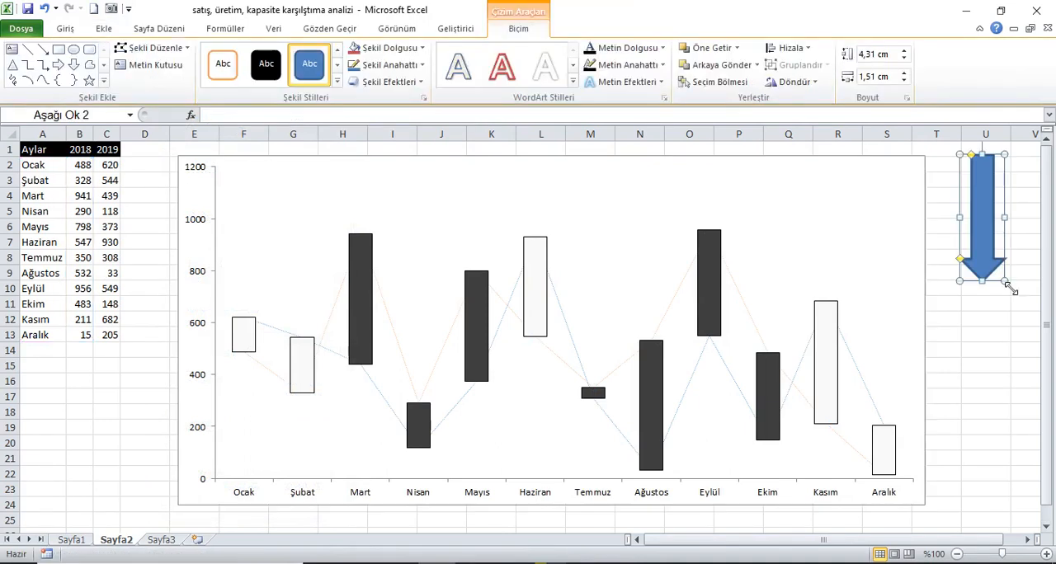
pyautogui.click(421, 64)
pyautogui.click(404, 211)
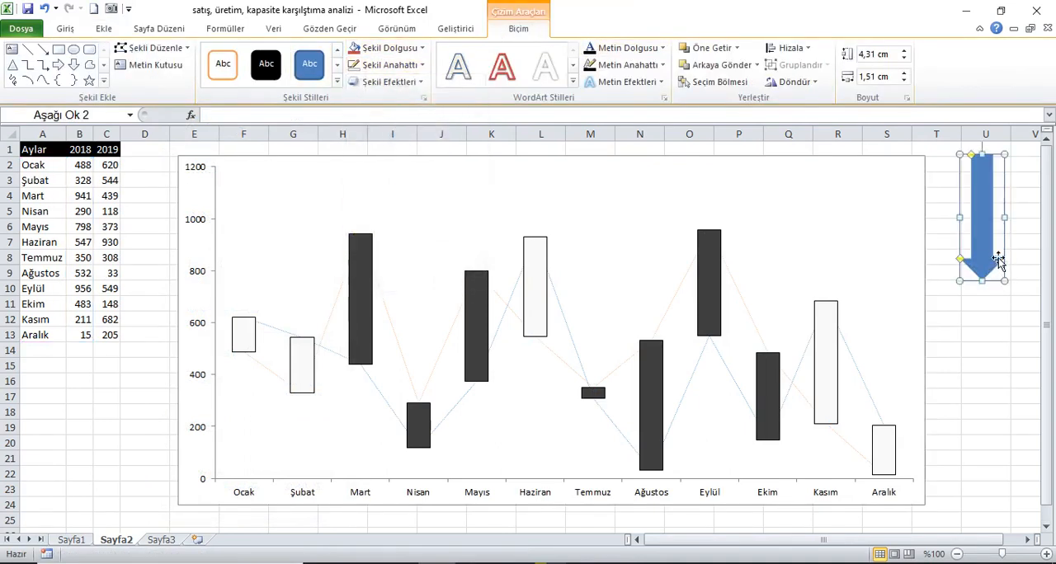
pyautogui.click(991, 316)
# Give the arrow a linear gradient fill with both end stops, at 0% and 100%, set to standard red.
pyautogui.click(993, 238)
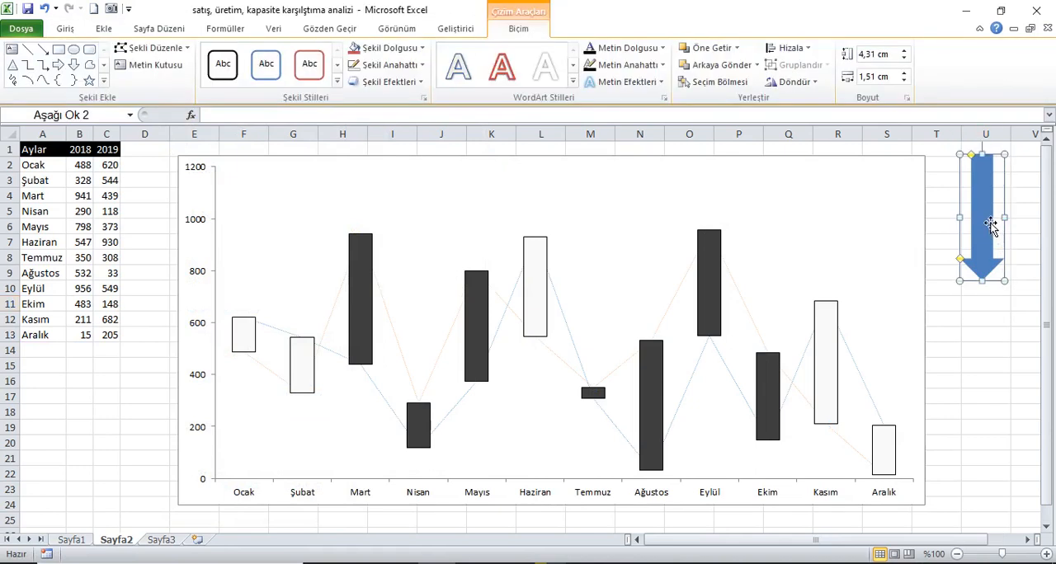
pyautogui.rightClick(989, 227)
pyautogui.click(891, 464)
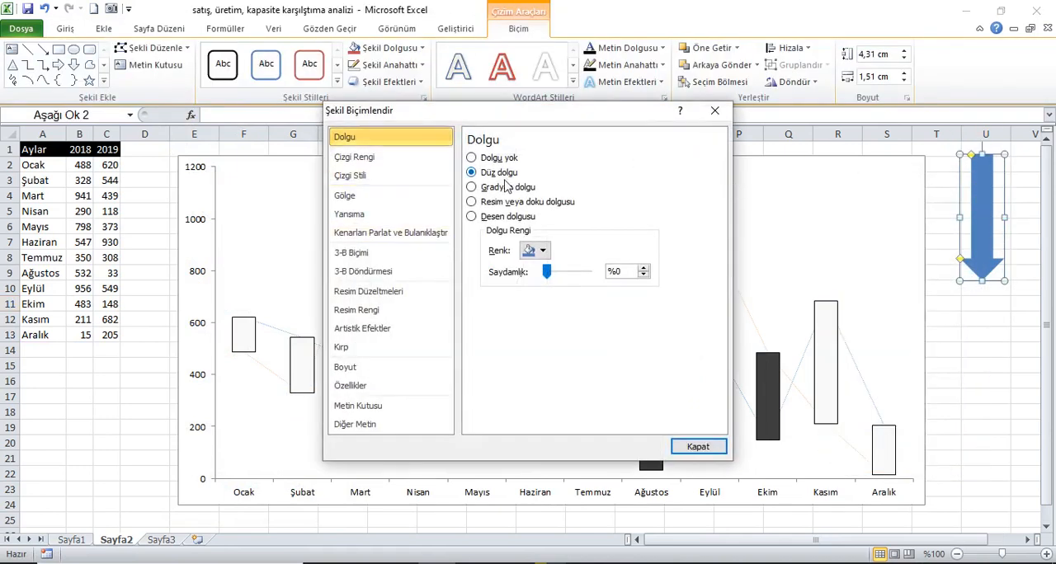
pyautogui.click(506, 187)
pyautogui.moveTo(591, 336); pyautogui.dragTo(495, 340)
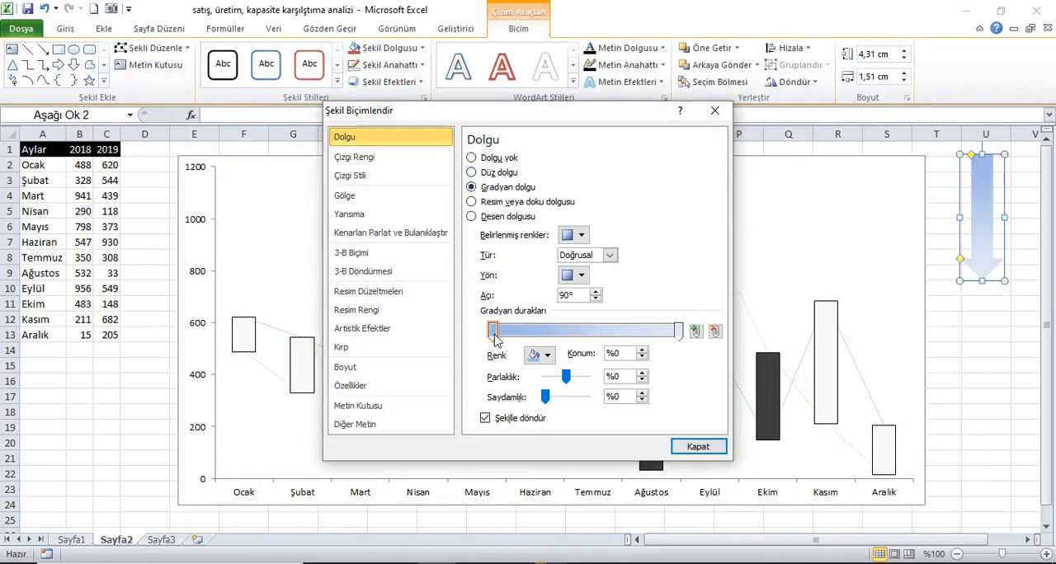
pyautogui.click(541, 355)
pyautogui.click(543, 470)
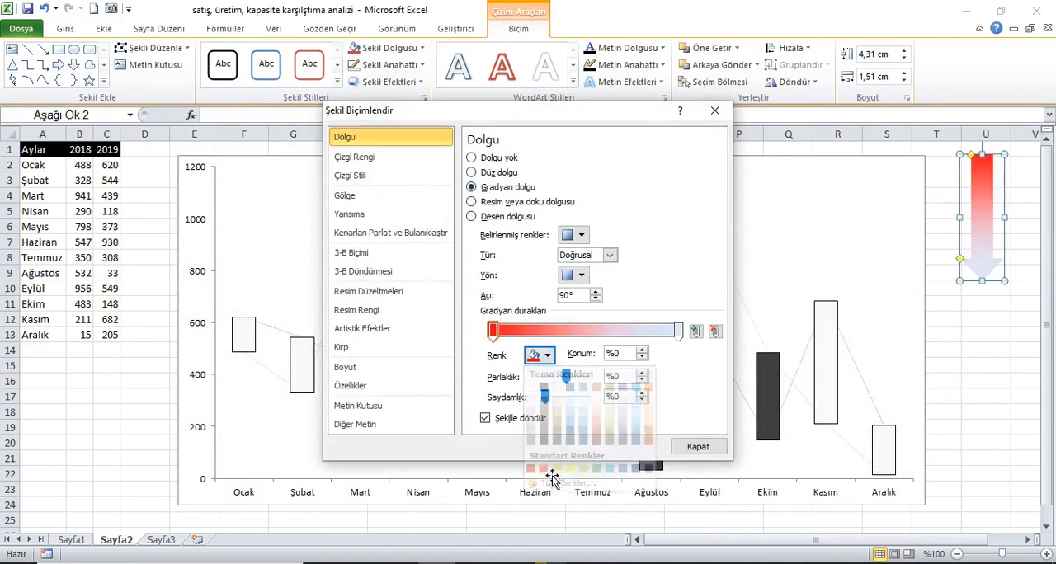
pyautogui.click(678, 331)
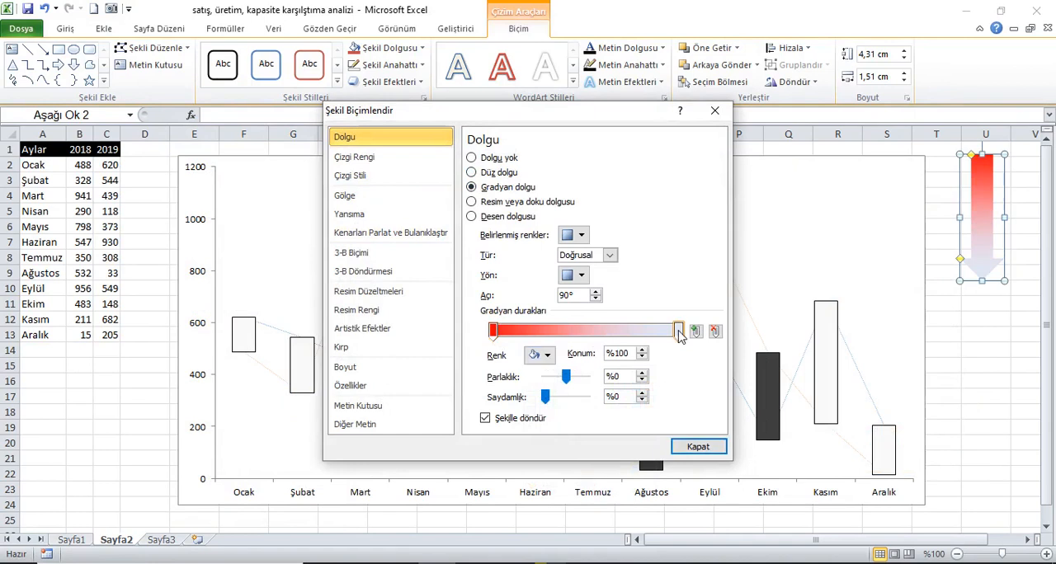
pyautogui.click(543, 355)
pyautogui.click(544, 468)
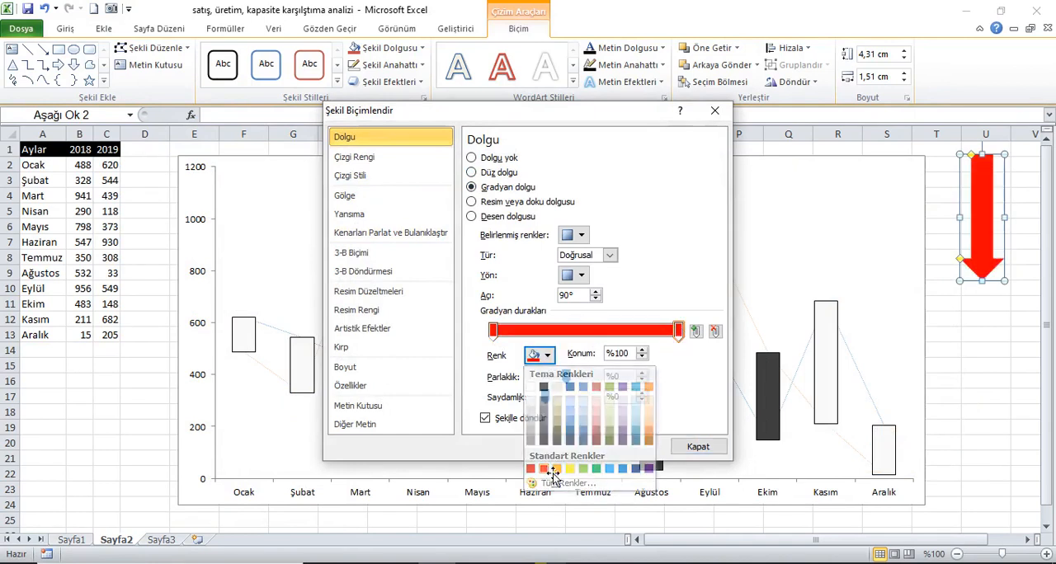
# Set the transparency of the arrow's first gradient stop, at position 0%, to 60%.
pyautogui.click(493, 332)
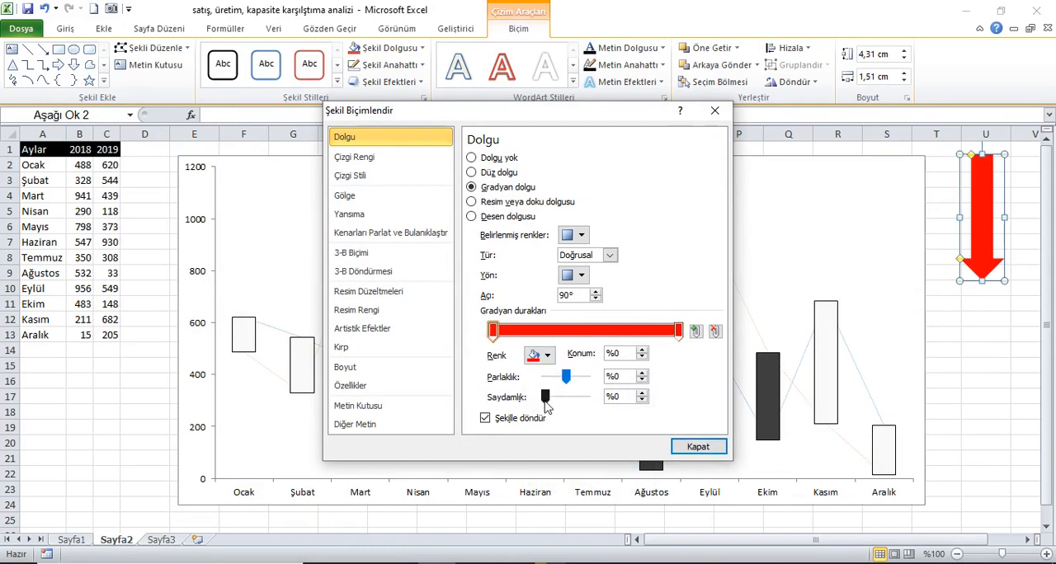
pyautogui.moveTo(544, 399); pyautogui.dragTo(573, 401)
pyautogui.click(643, 400)
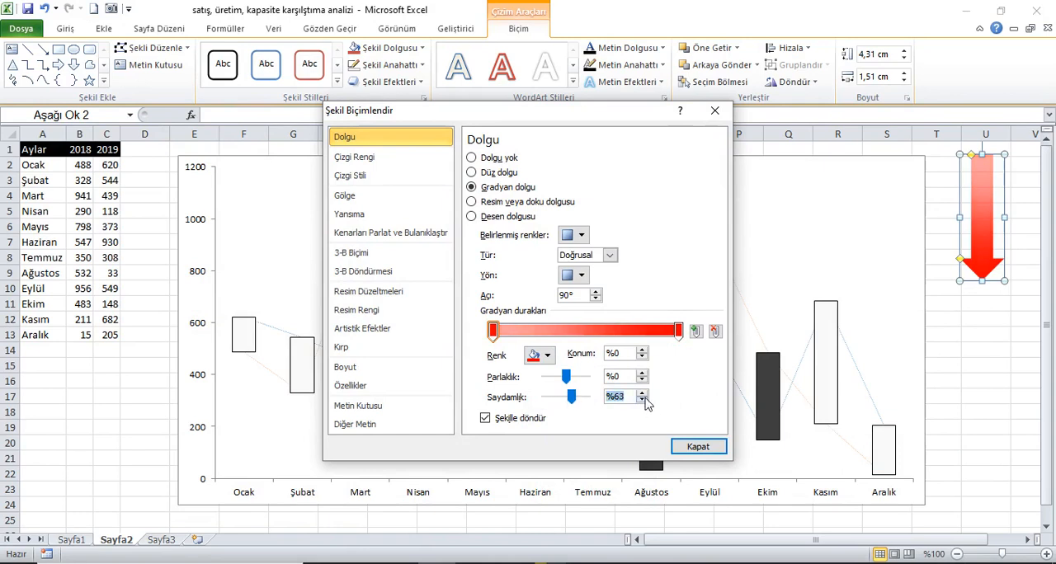
pyautogui.click(695, 447)
pyautogui.click(982, 322)
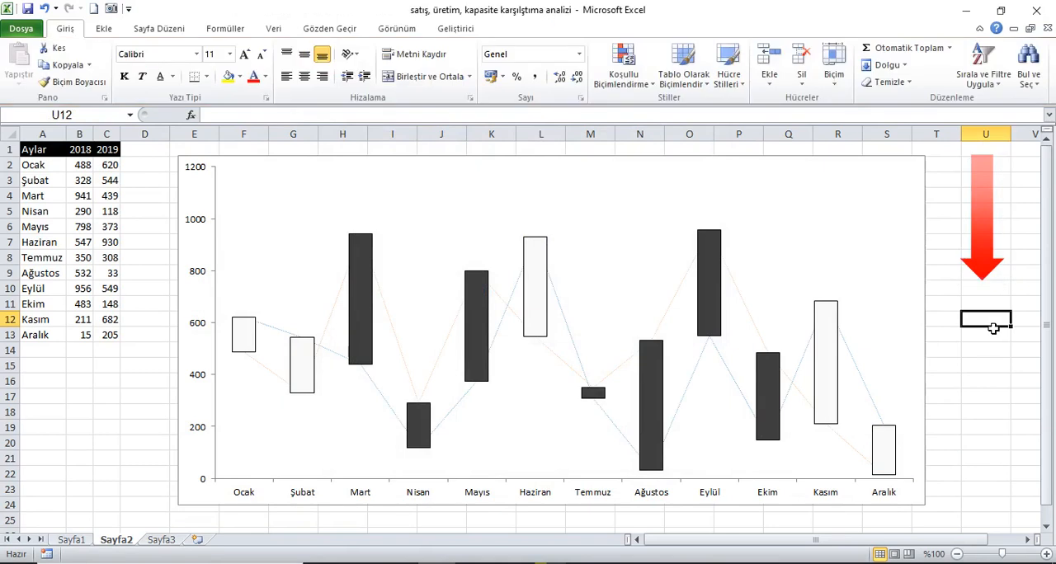
# Copy the red arrow and apply it from the clipboard as the picture fill of the chart's down bars.
pyautogui.click(982, 248)
pyautogui.rightClick(981, 250)
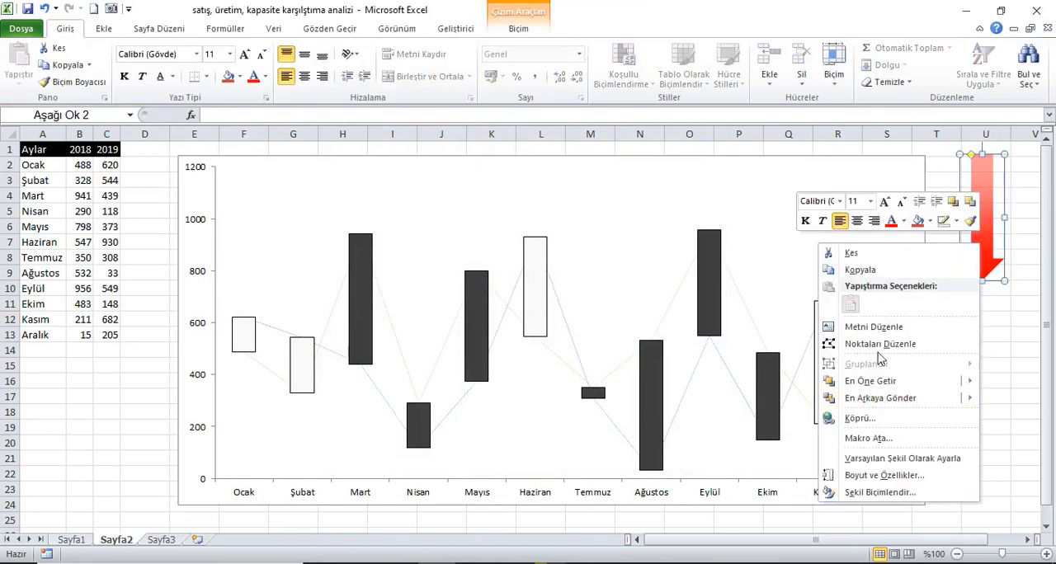
pyautogui.click(860, 270)
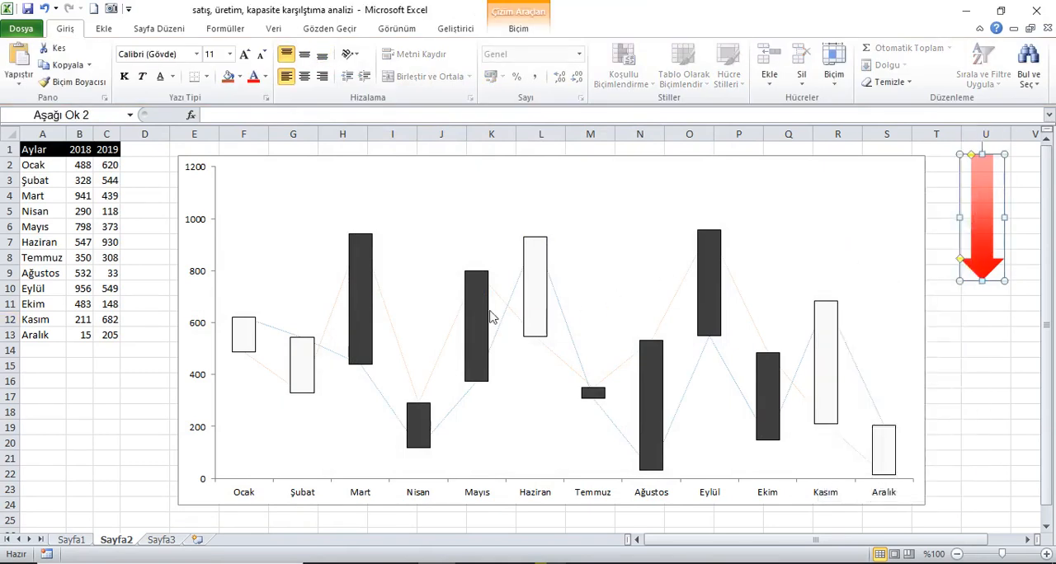
pyautogui.click(478, 316)
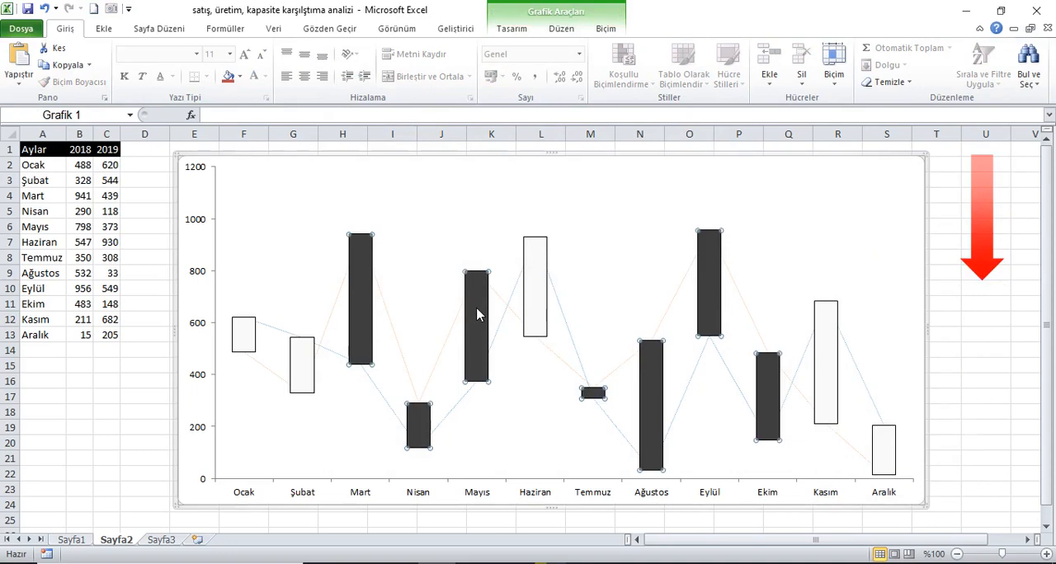
pyautogui.rightClick(478, 315)
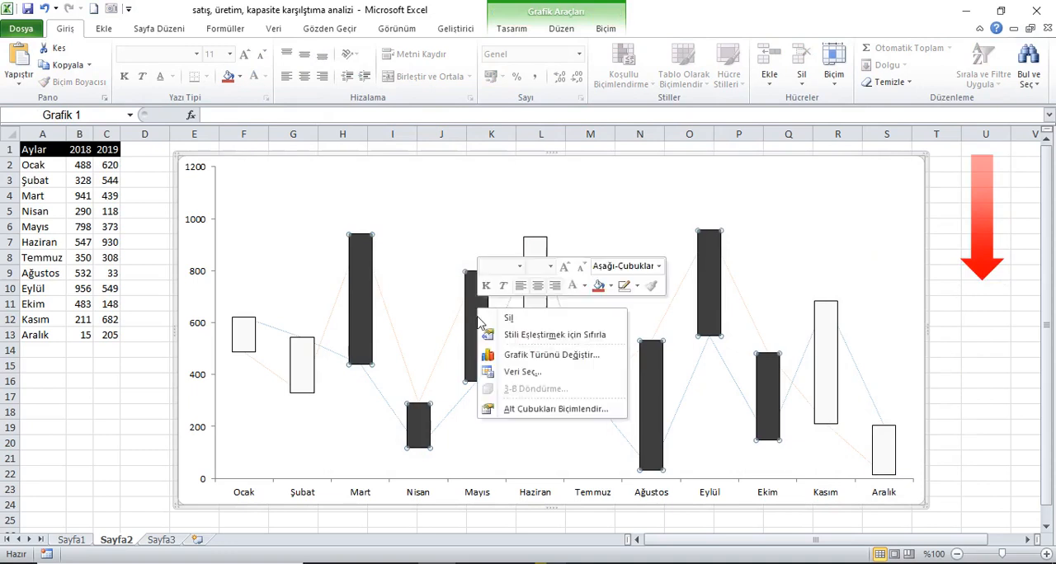
pyautogui.click(529, 410)
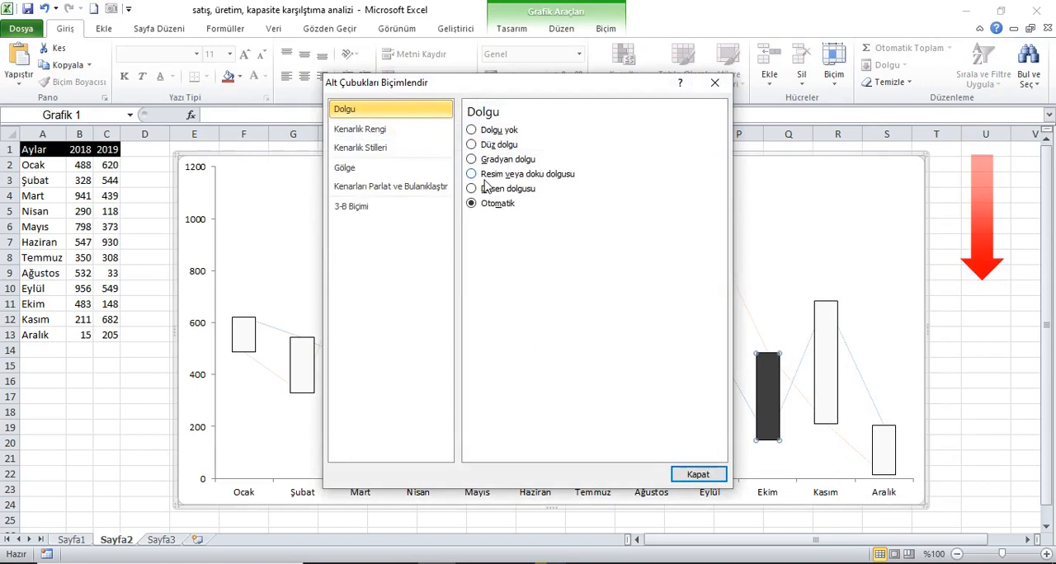
pyautogui.click(542, 174)
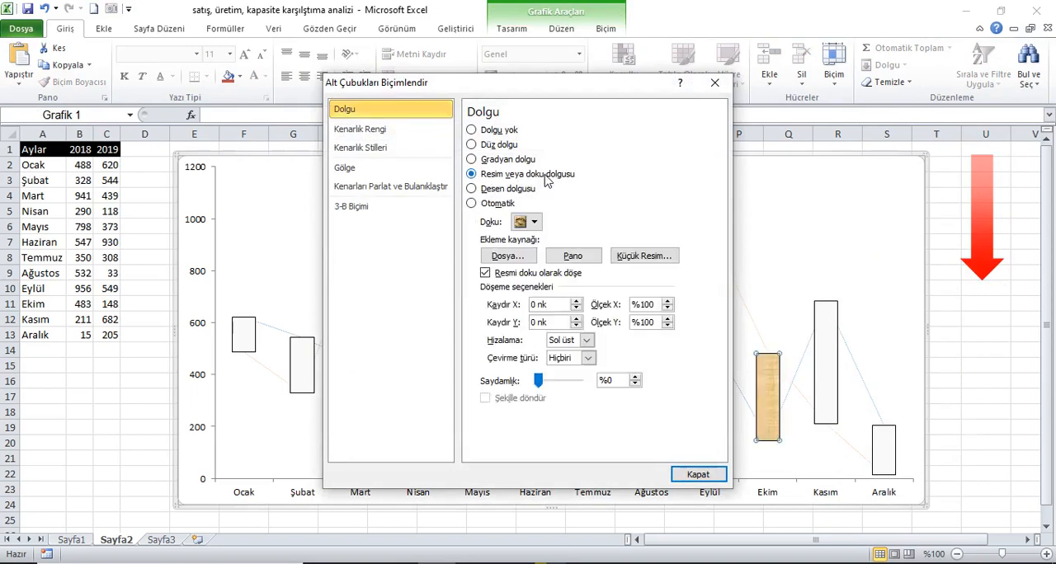
pyautogui.click(571, 256)
pyautogui.click(698, 474)
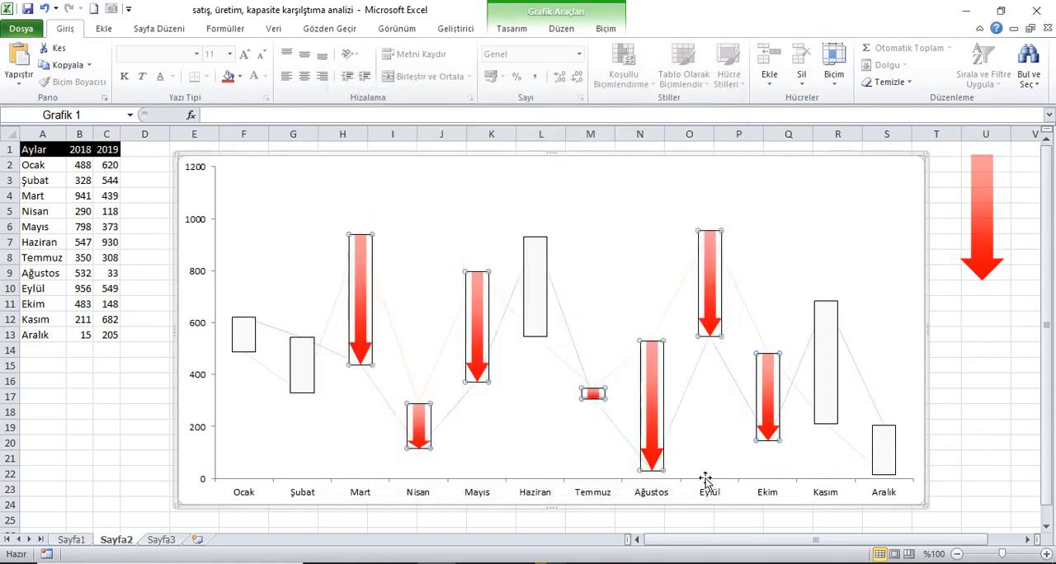
# Remove the border line from the chart's down bars by setting their border colour to no line.
pyautogui.click(948, 384)
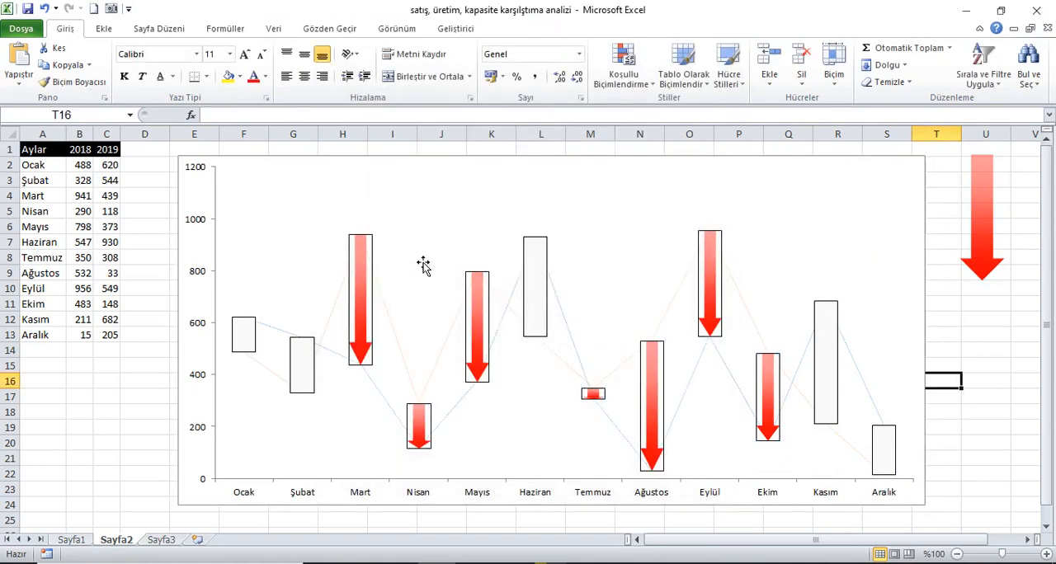
pyautogui.click(359, 288)
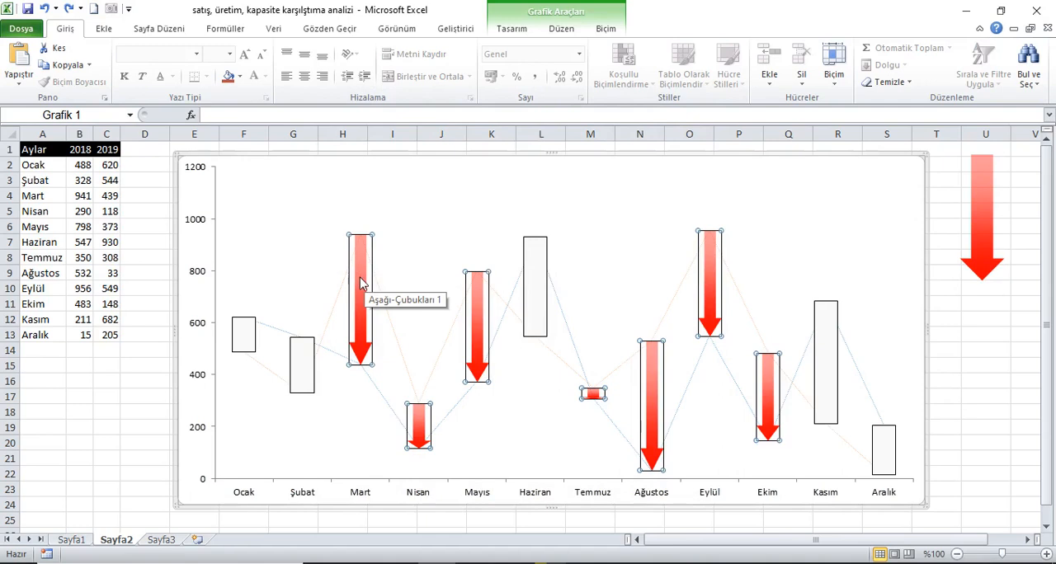
pyautogui.rightClick(360, 281)
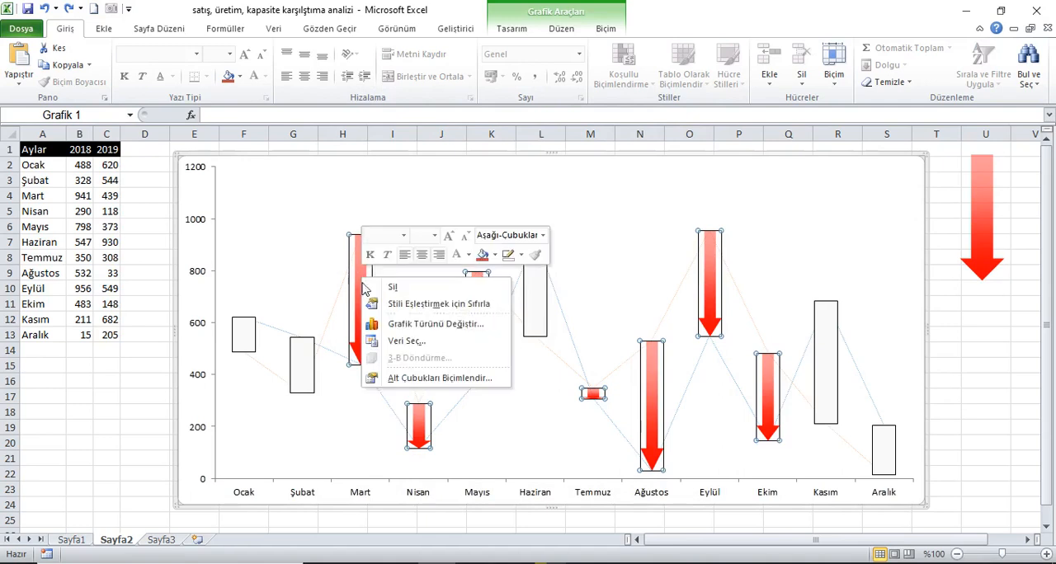
pyautogui.click(417, 378)
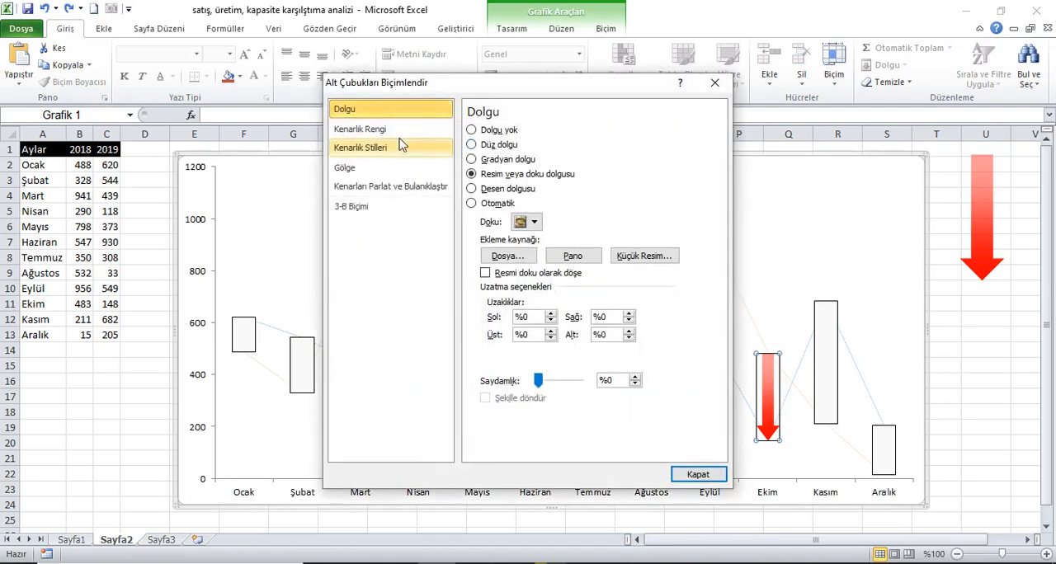
pyautogui.click(384, 132)
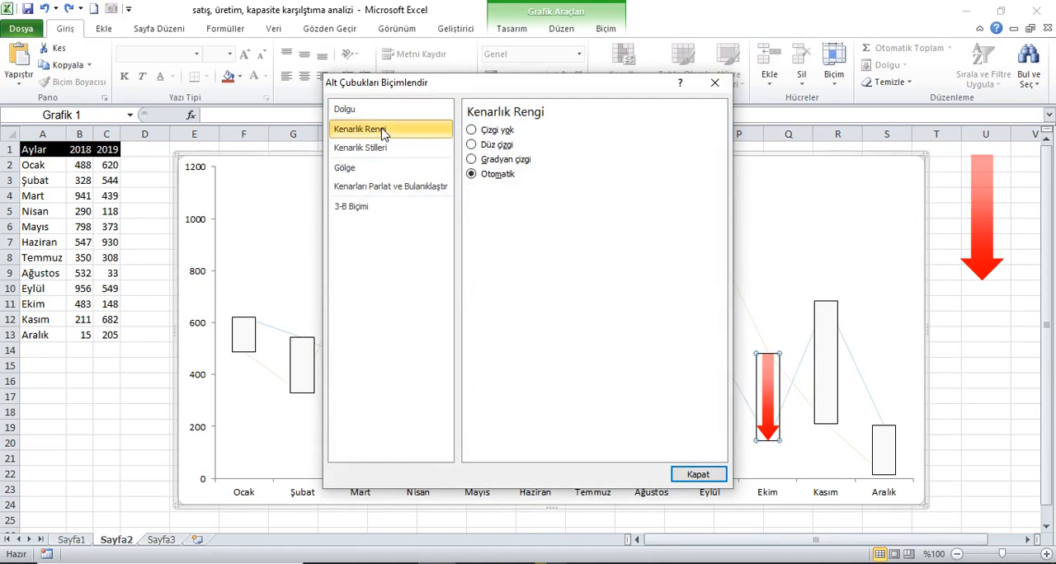
pyautogui.click(698, 475)
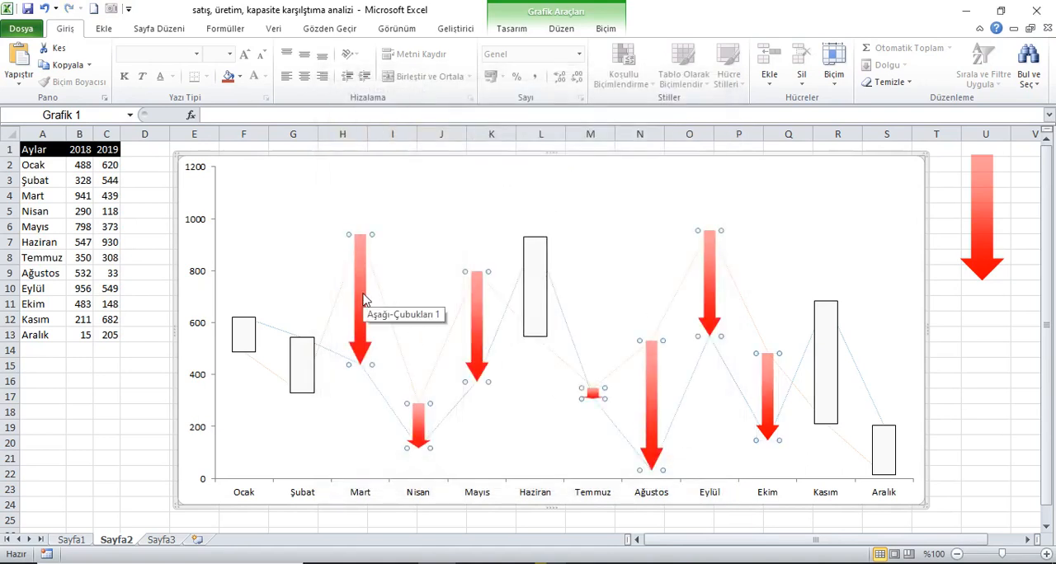
# Flip the red arrow shape in column U vertically so it points up.
pyautogui.click(991, 239)
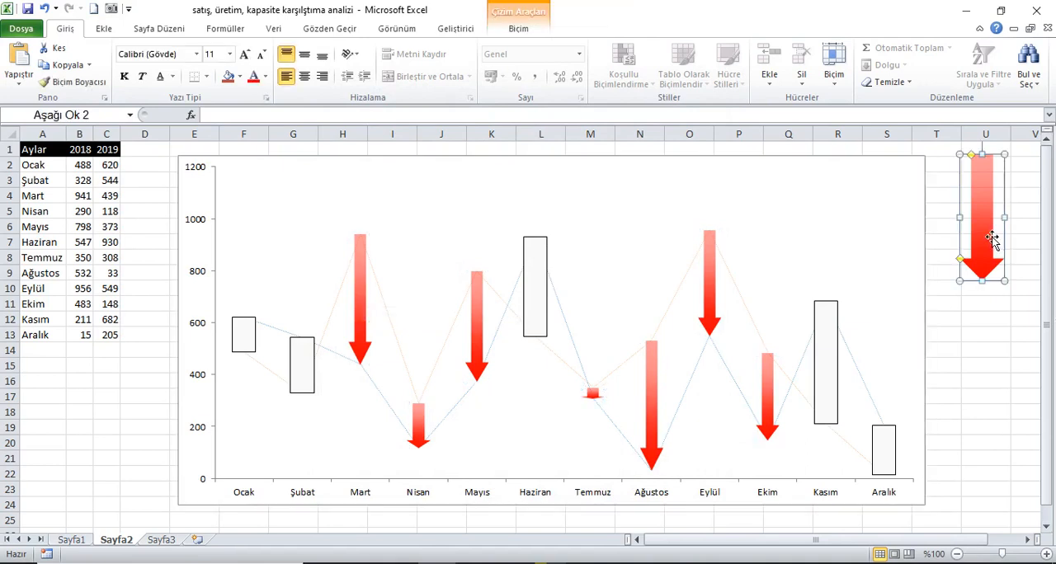
pyautogui.click(518, 28)
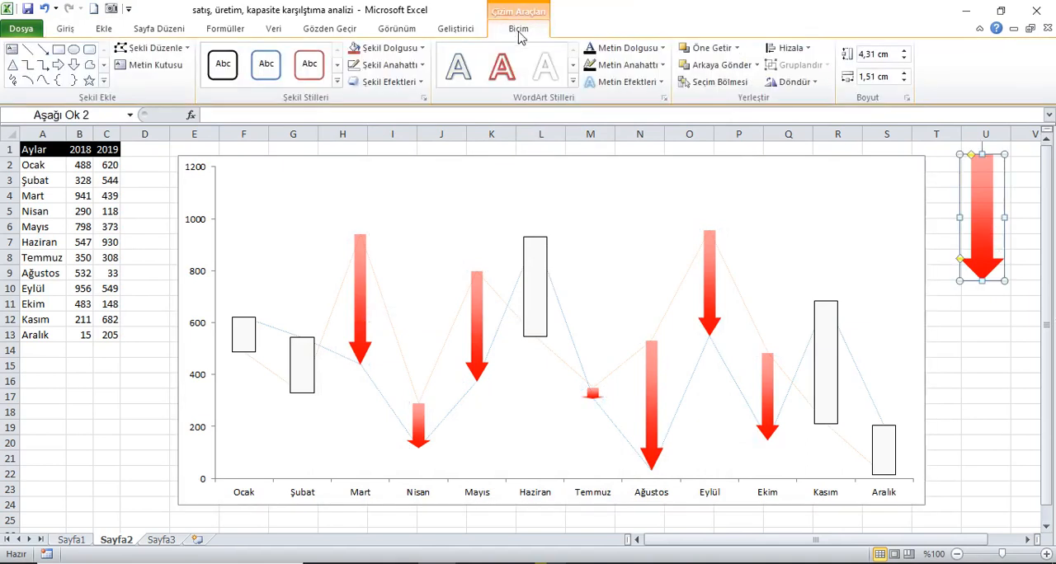
pyautogui.click(791, 82)
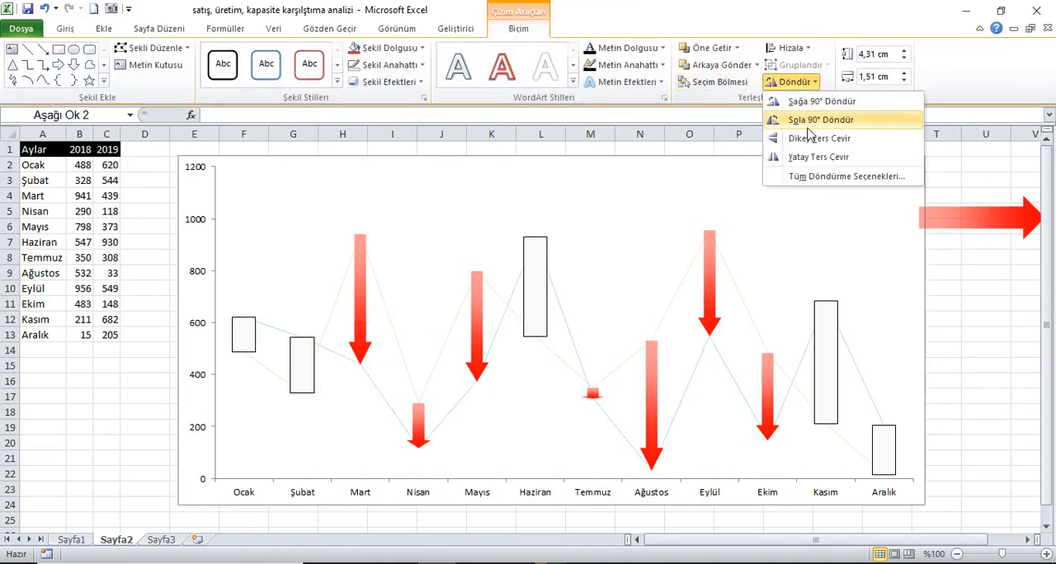
pyautogui.click(811, 140)
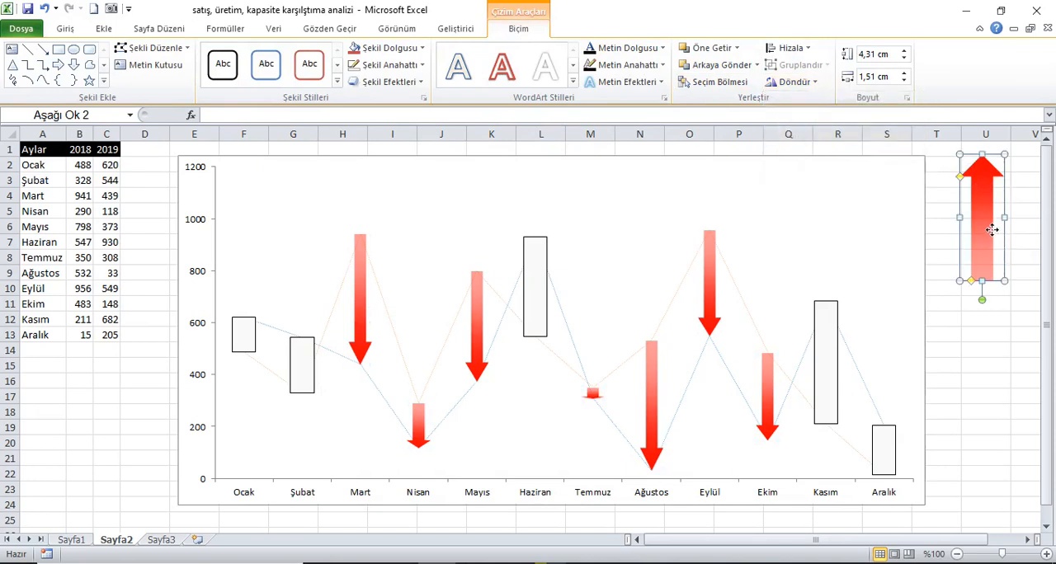
# Recolour both gradient stops of the flipped arrow, at 0% and 100%, to standard green.
pyautogui.rightClick(986, 238)
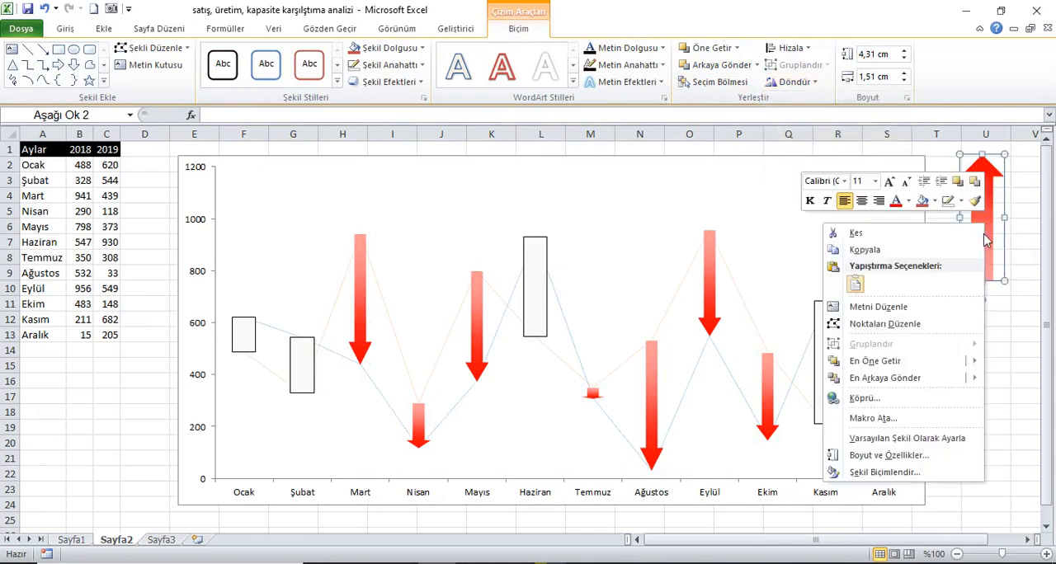
pyautogui.click(900, 476)
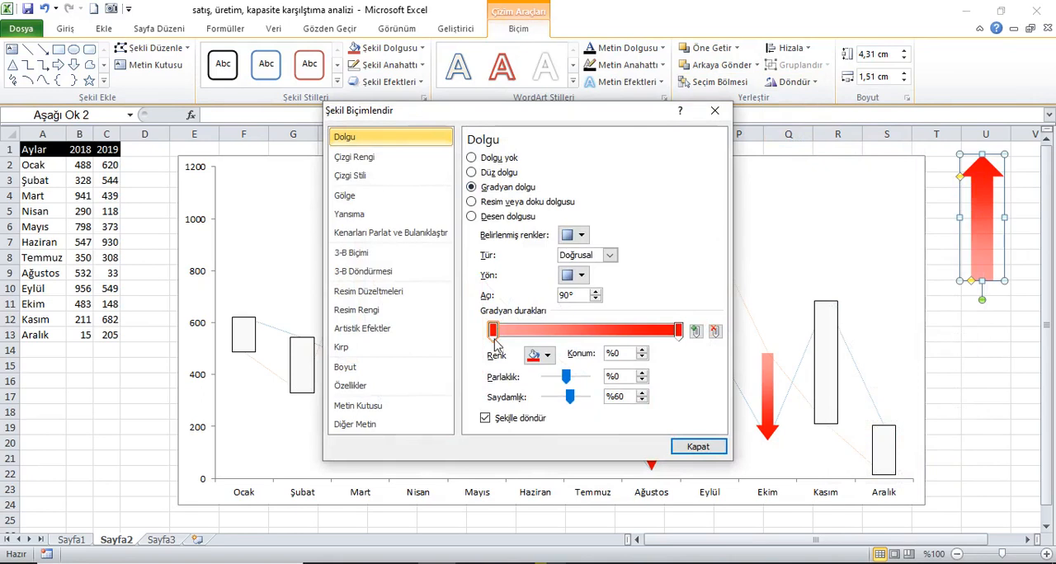
pyautogui.click(544, 356)
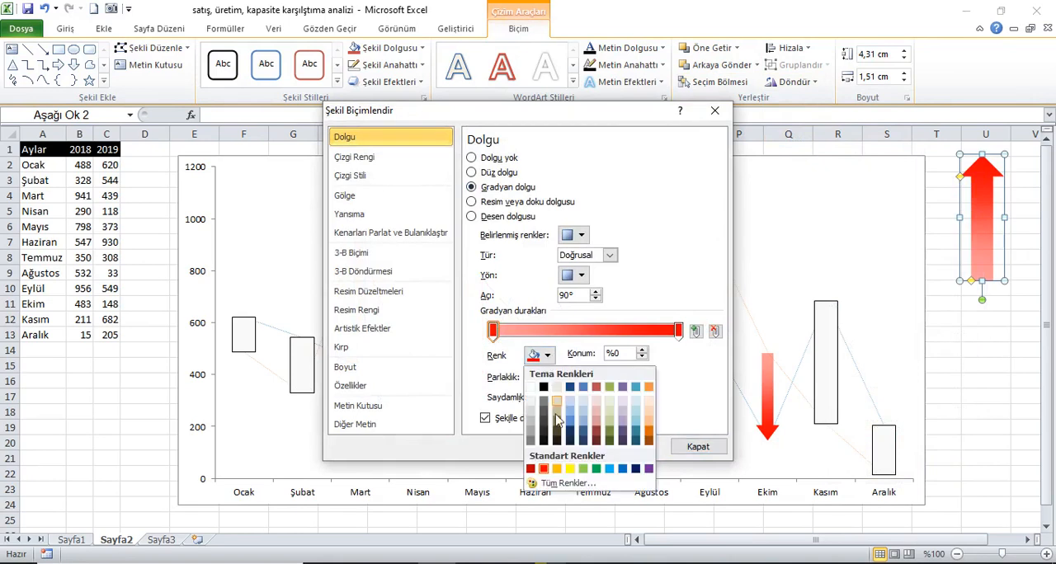
pyautogui.click(596, 468)
pyautogui.click(679, 331)
pyautogui.click(546, 355)
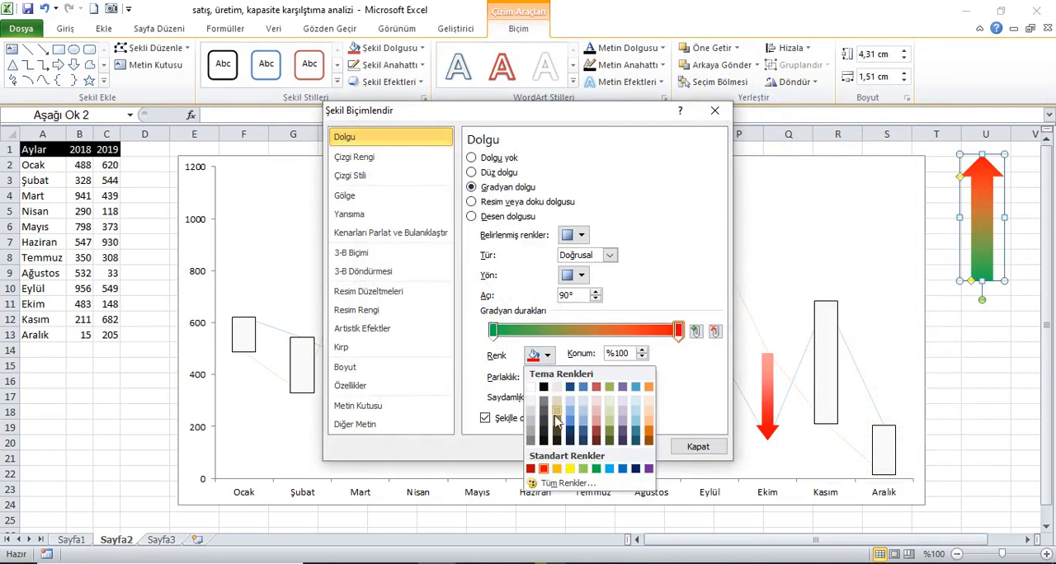
pyautogui.click(597, 468)
# Set the transparency of the green arrow's gradient stop at position 0% to 60%.
pyautogui.click(493, 331)
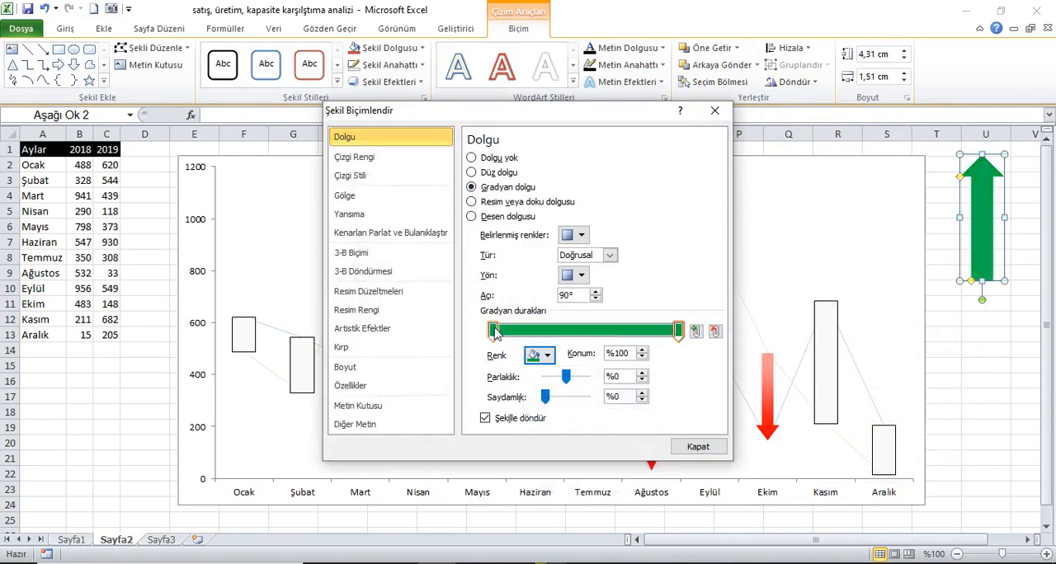
pyautogui.moveTo(546, 399); pyautogui.dragTo(565, 404)
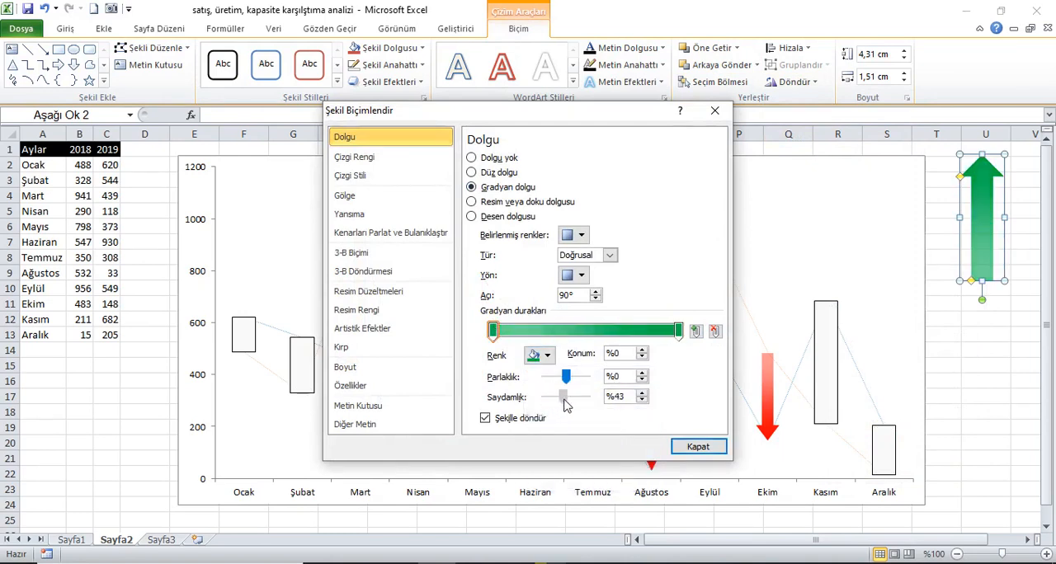
pyautogui.click(643, 394)
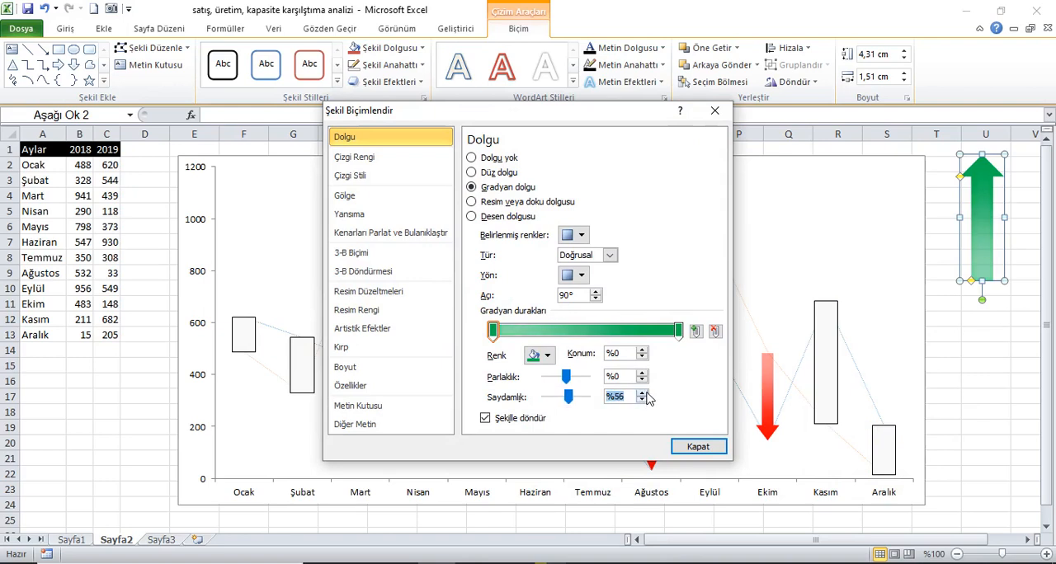
pyautogui.click(683, 444)
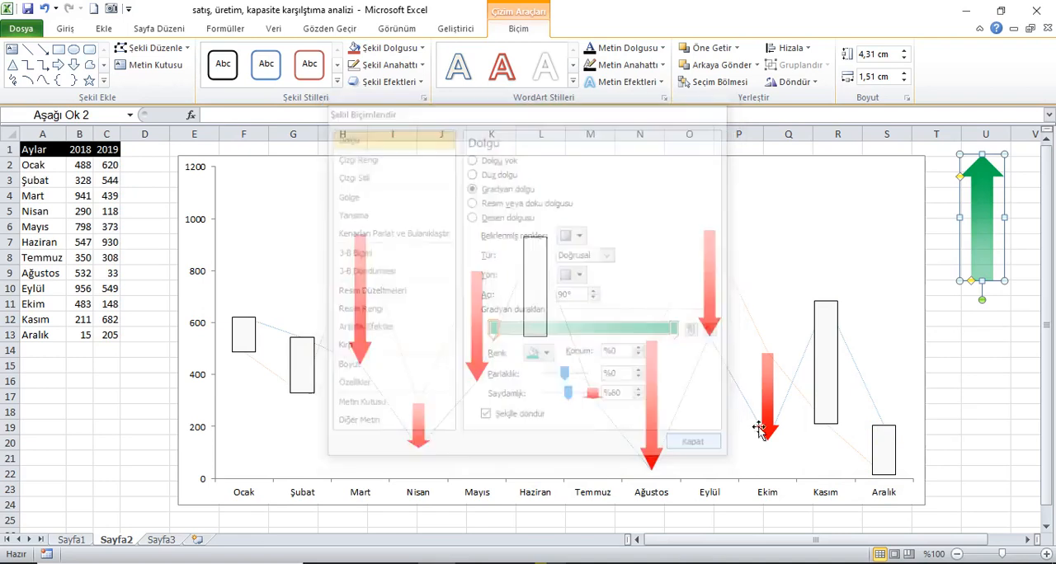
# Copy the green arrow and apply it from the clipboard as the picture fill of the chart's up bars.
pyautogui.rightClick(987, 219)
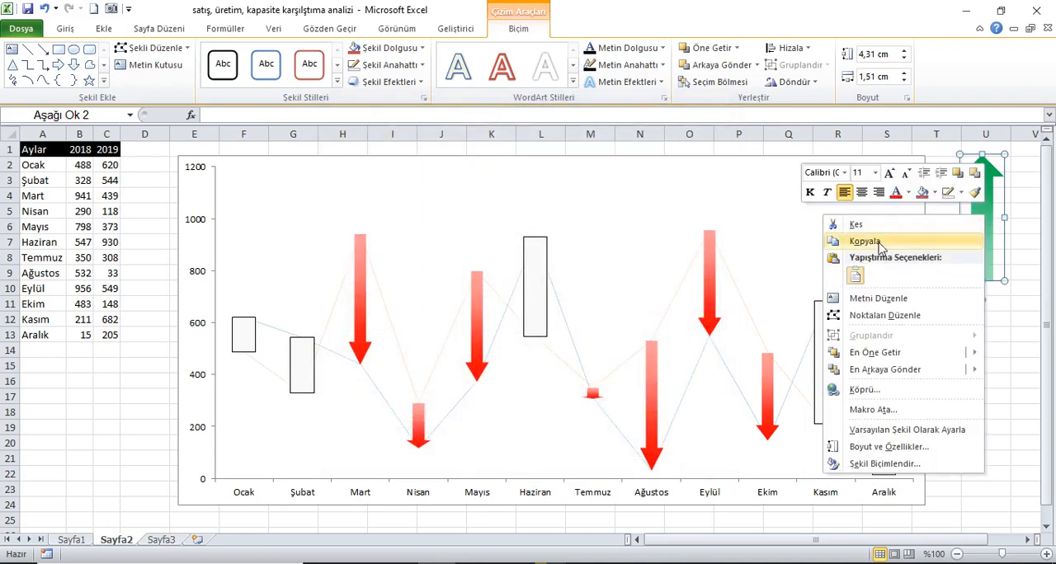
pyautogui.click(526, 299)
pyautogui.click(537, 289)
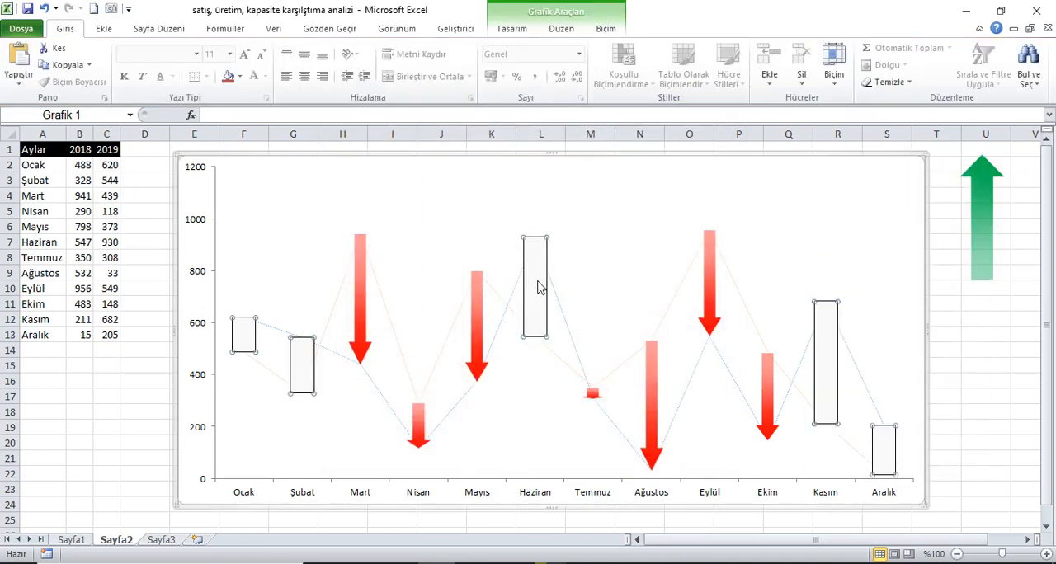
pyautogui.rightClick(536, 286)
pyautogui.click(594, 381)
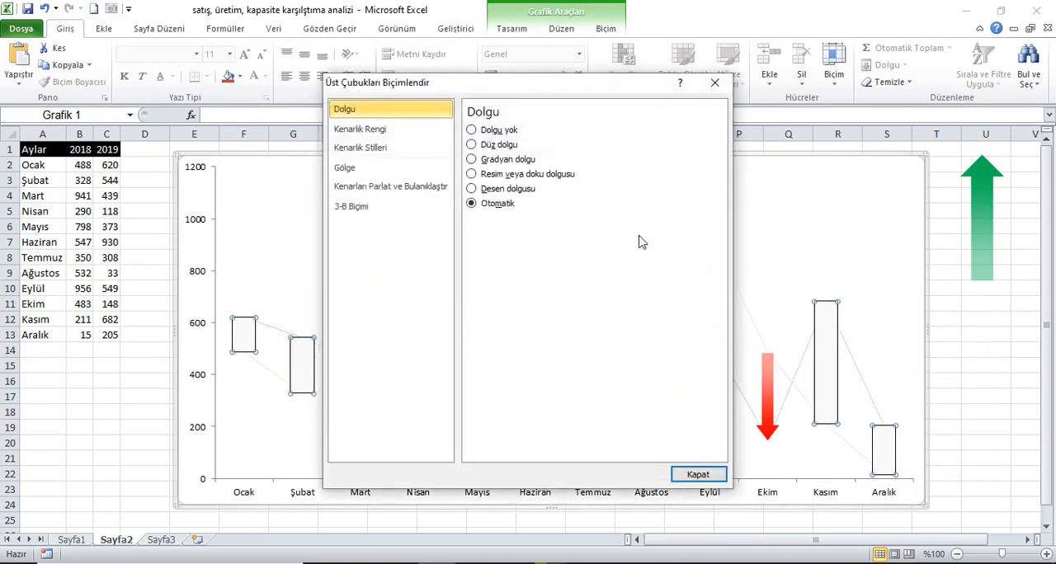
pyautogui.click(505, 175)
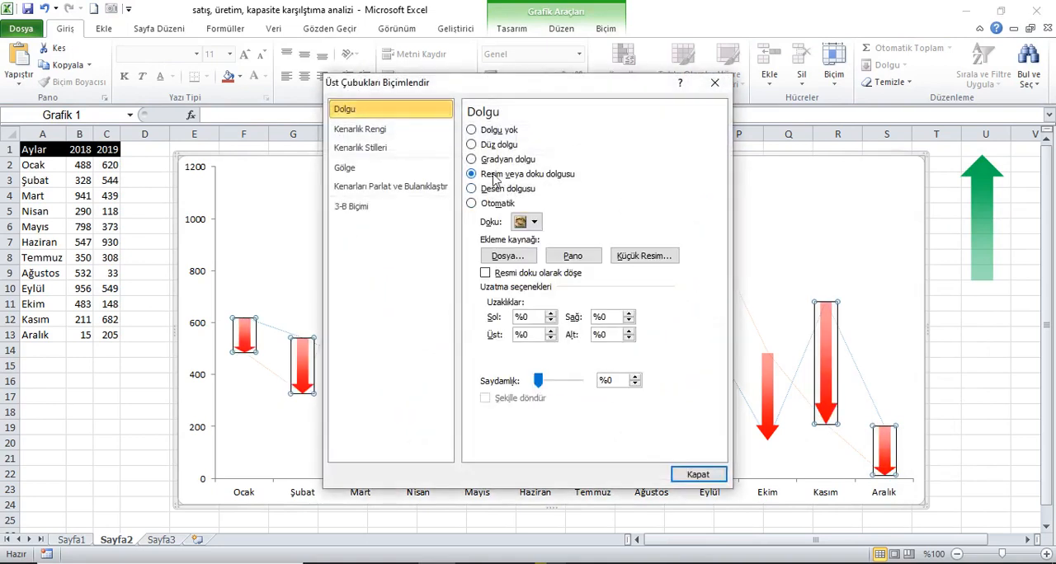
pyautogui.click(567, 259)
pyautogui.click(692, 472)
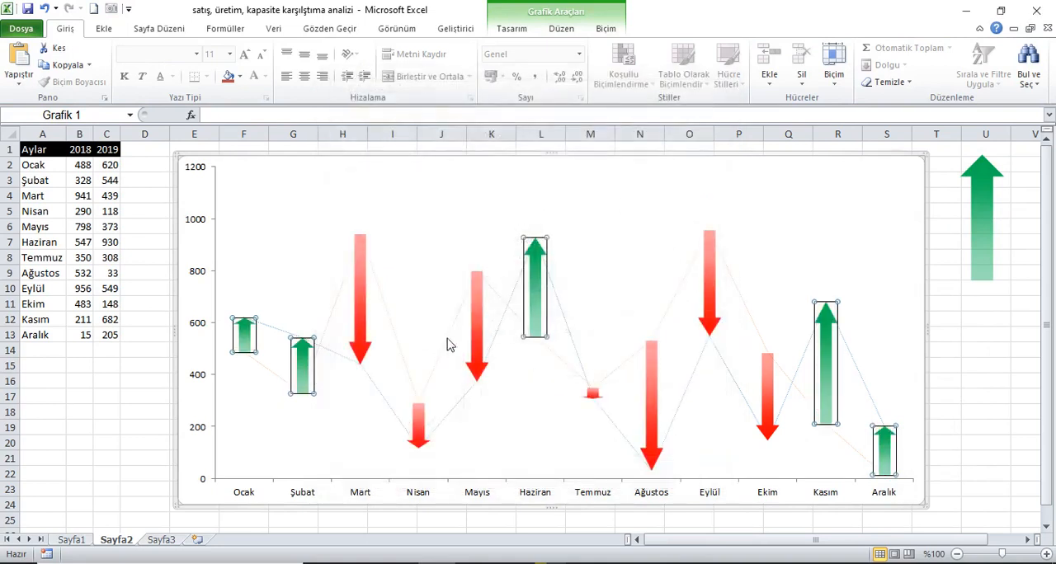
# Remove the border line from the chart's up bars by setting their border colour to no line.
pyautogui.rightClick(305, 347)
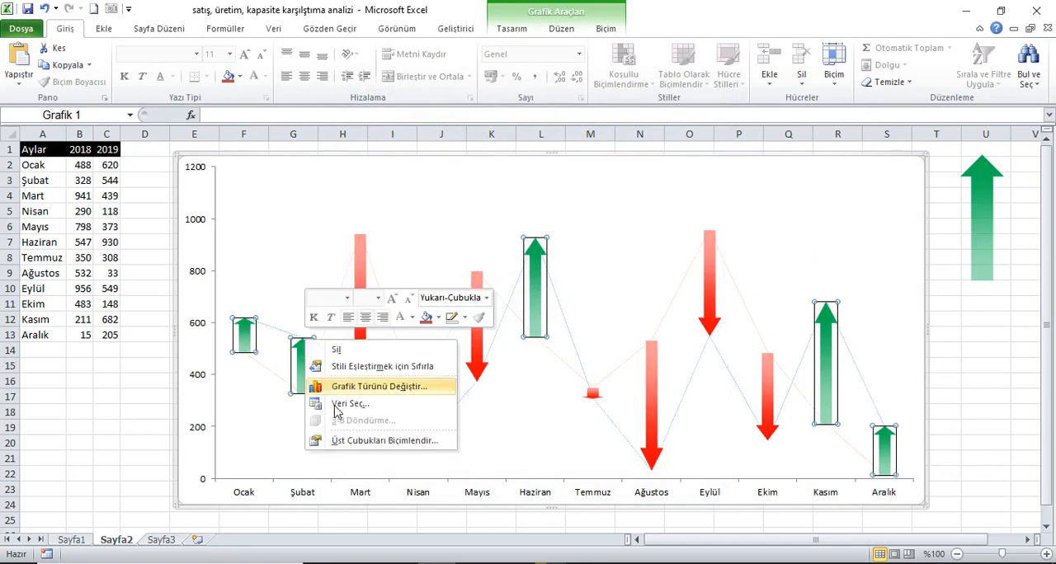
pyautogui.click(357, 439)
pyautogui.click(363, 129)
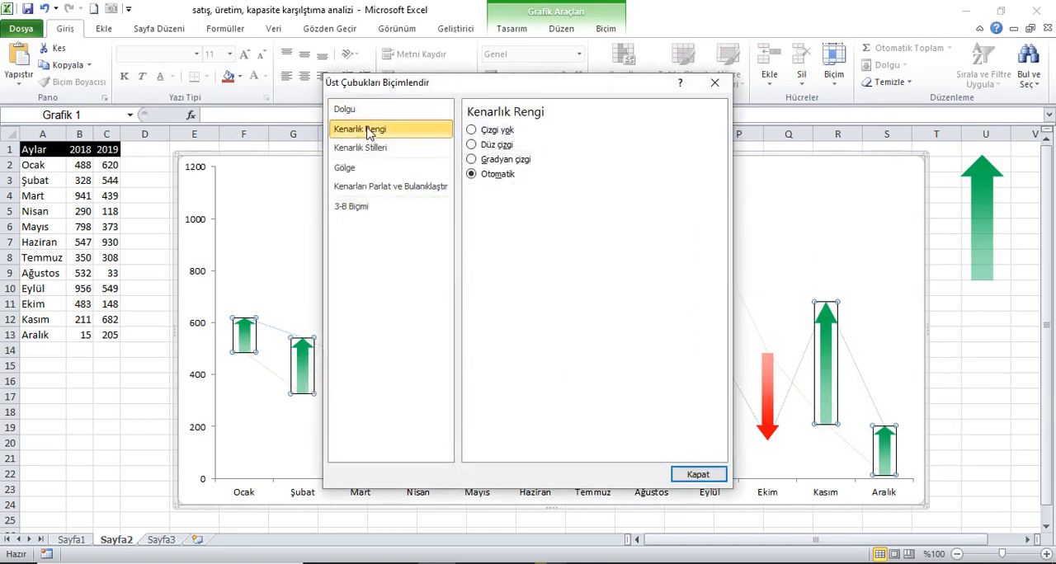
pyautogui.click(486, 130)
pyautogui.click(698, 474)
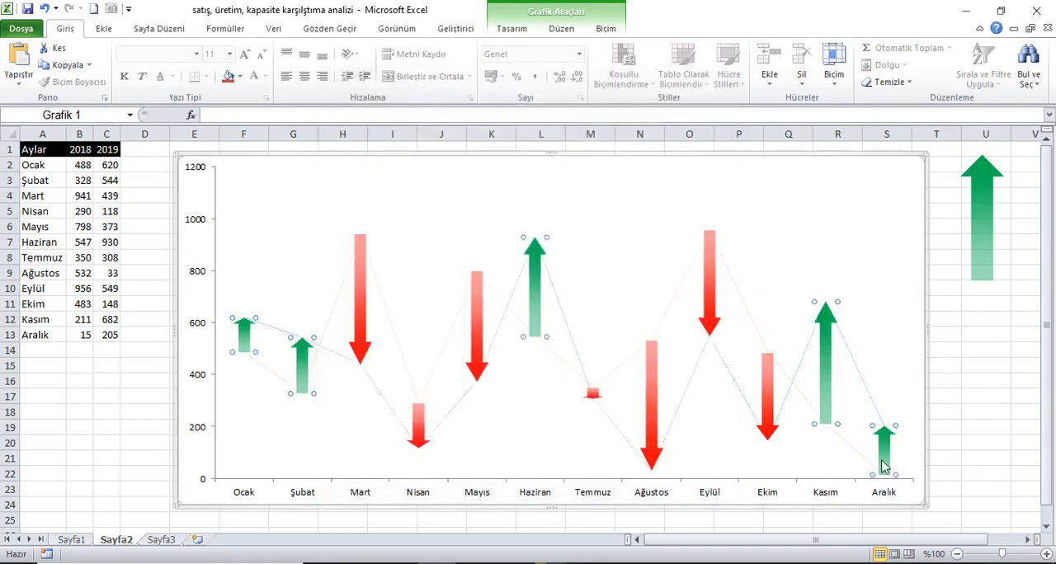
# Make the chart's vertical axis labels bold and set their font size to 11.
pyautogui.click(203, 285)
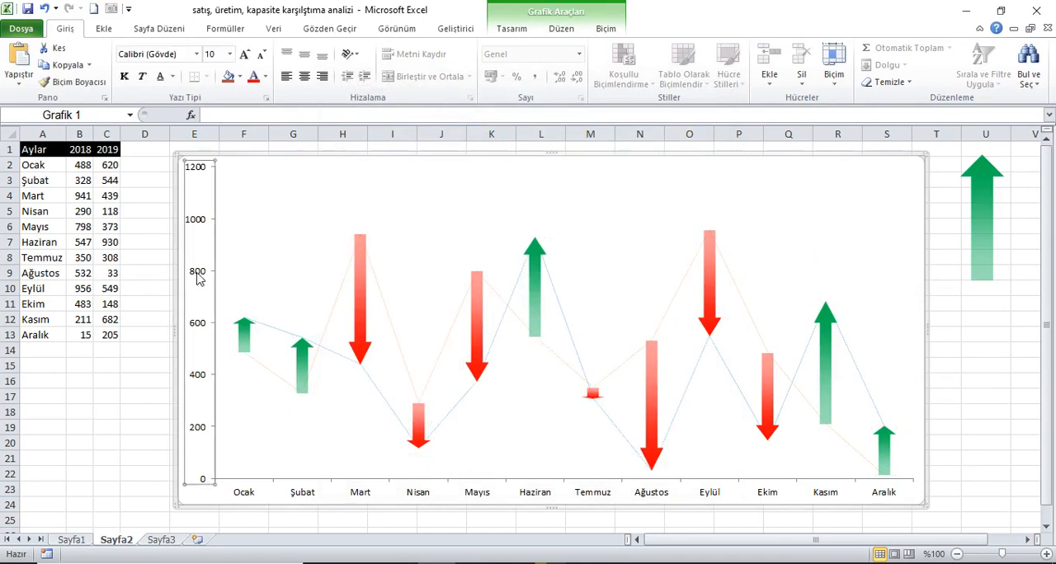
pyautogui.click(125, 76)
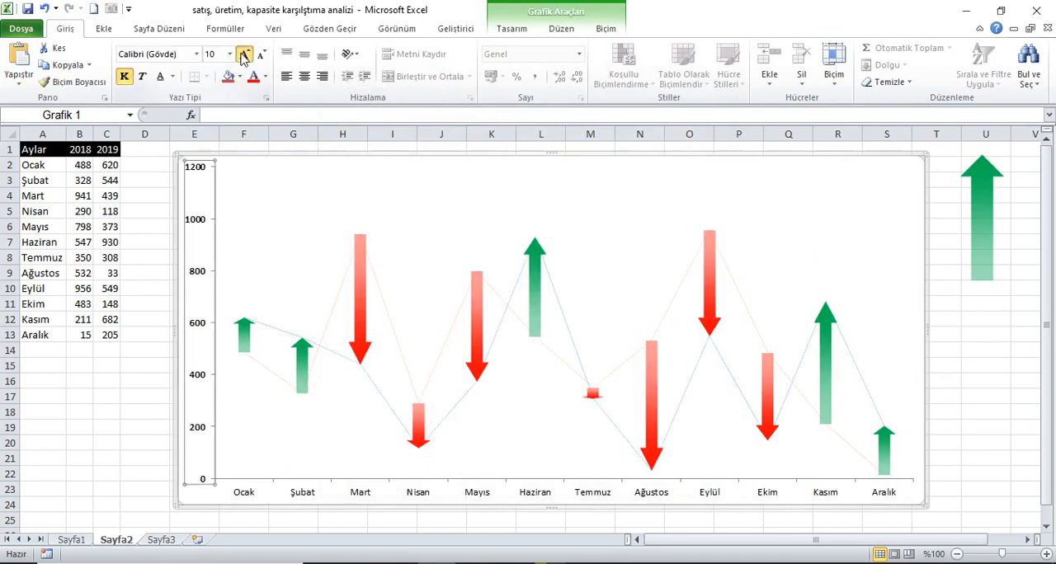
pyautogui.click(244, 55)
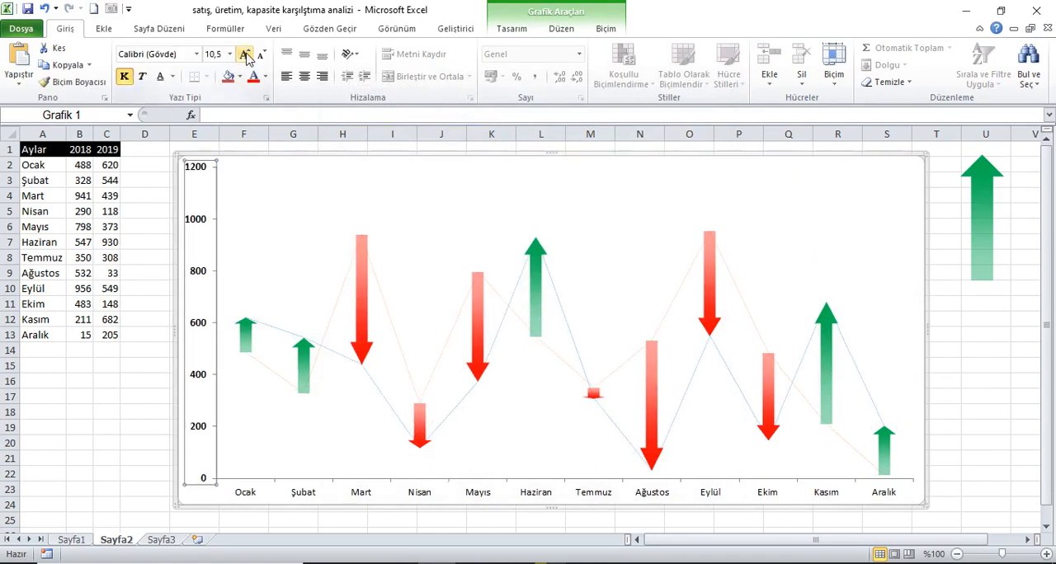
# Fix the vertical axis scale with a minimum of 0 and a maximum of 1000.
pyautogui.rightClick(220, 220)
pyautogui.click(247, 370)
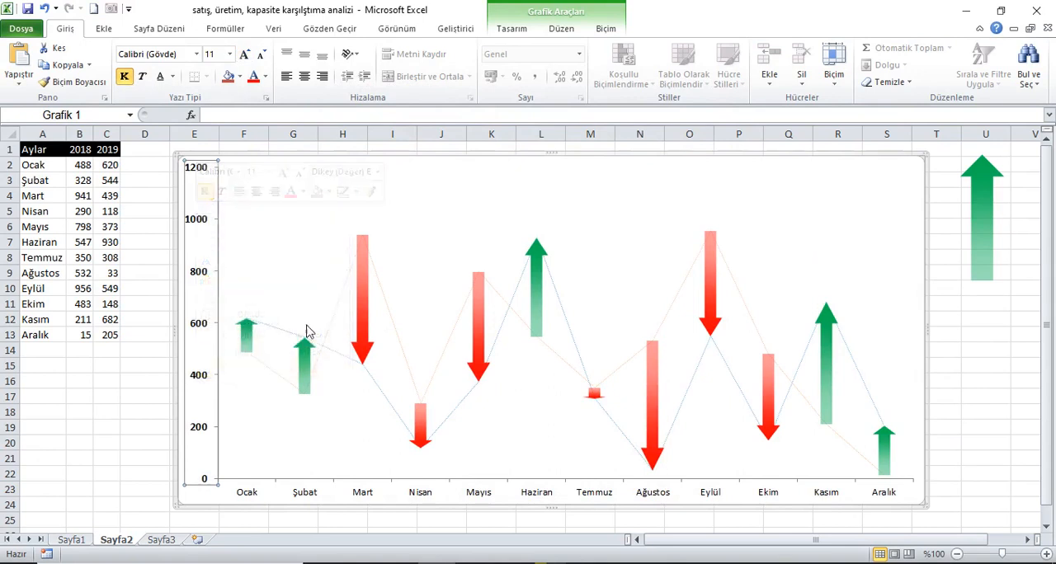
pyautogui.click(579, 129)
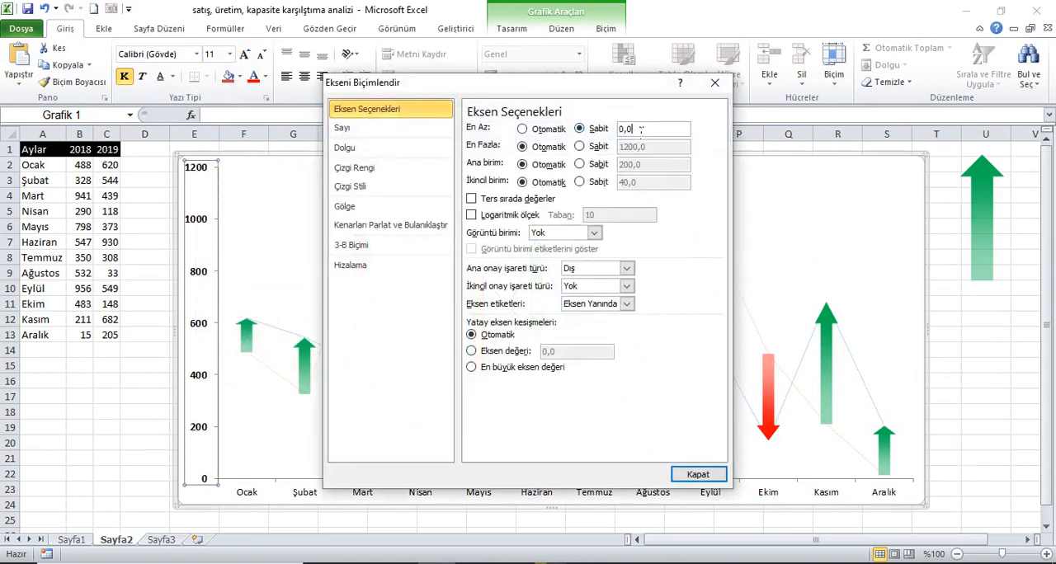
pyautogui.click(580, 147)
pyautogui.moveTo(655, 152); pyautogui.dragTo(595, 150)
pyautogui.write('1000')
pyautogui.click(699, 475)
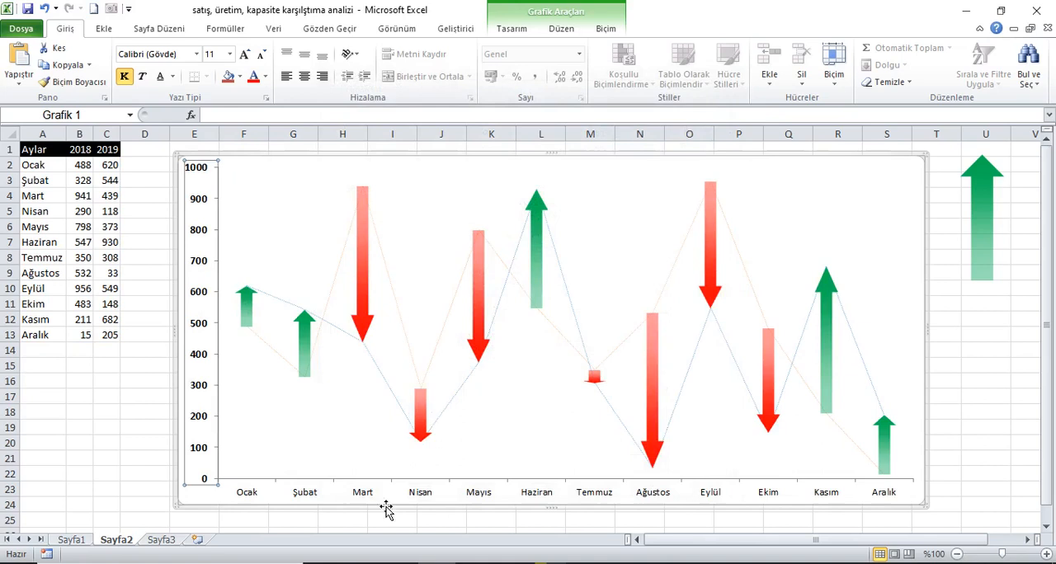
# Make the month labels on the horizontal axis bold and set their font size to 16.
pyautogui.click(124, 77)
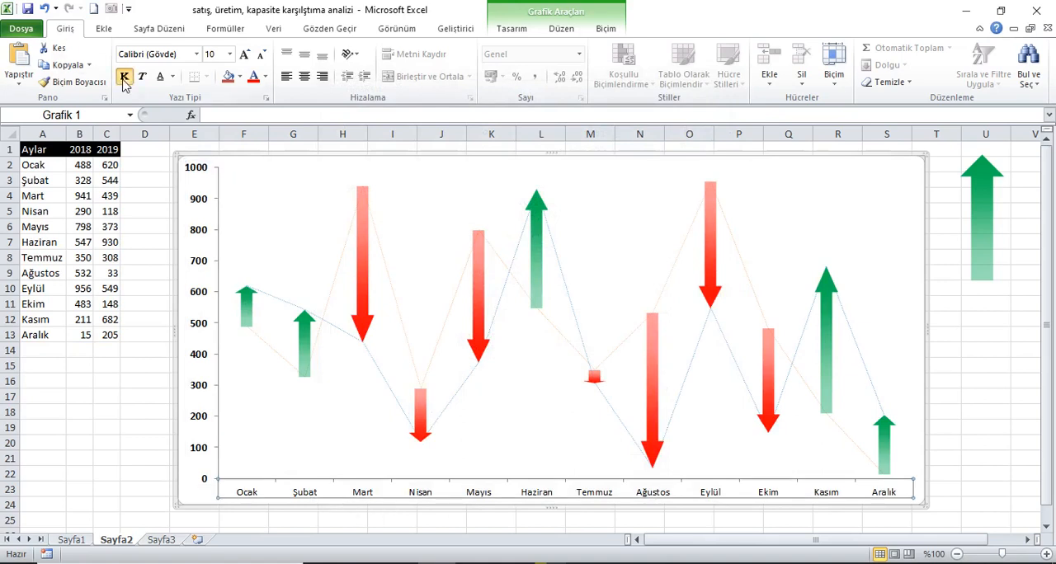
pyautogui.click(245, 54)
pyautogui.click(245, 53)
pyautogui.click(245, 53)
pyautogui.click(245, 53)
pyautogui.click(245, 54)
pyautogui.click(245, 54)
pyautogui.click(261, 55)
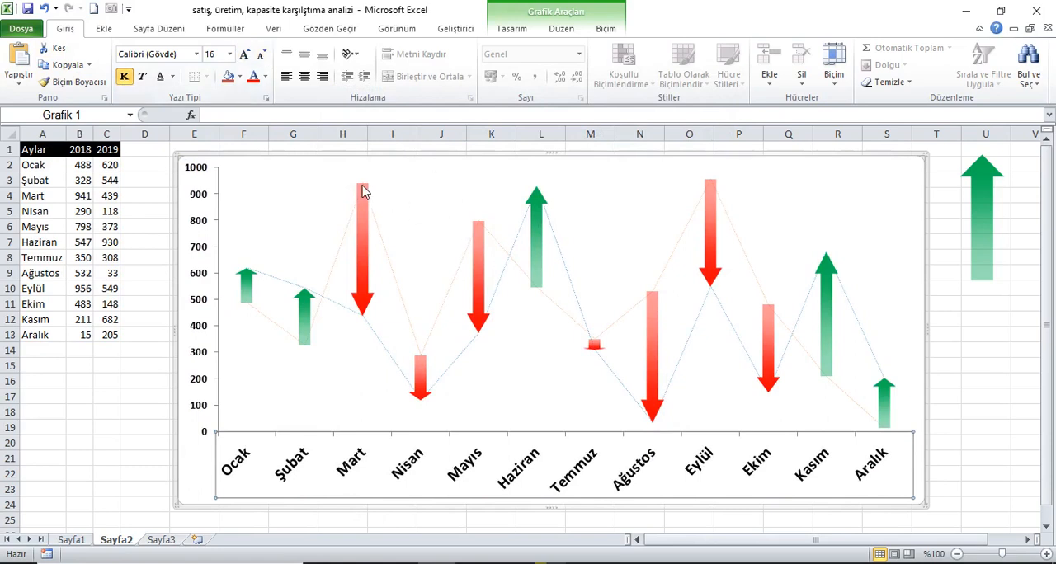
# Add data labels to the chart's 2018 series and make them bold.
pyautogui.click(379, 230)
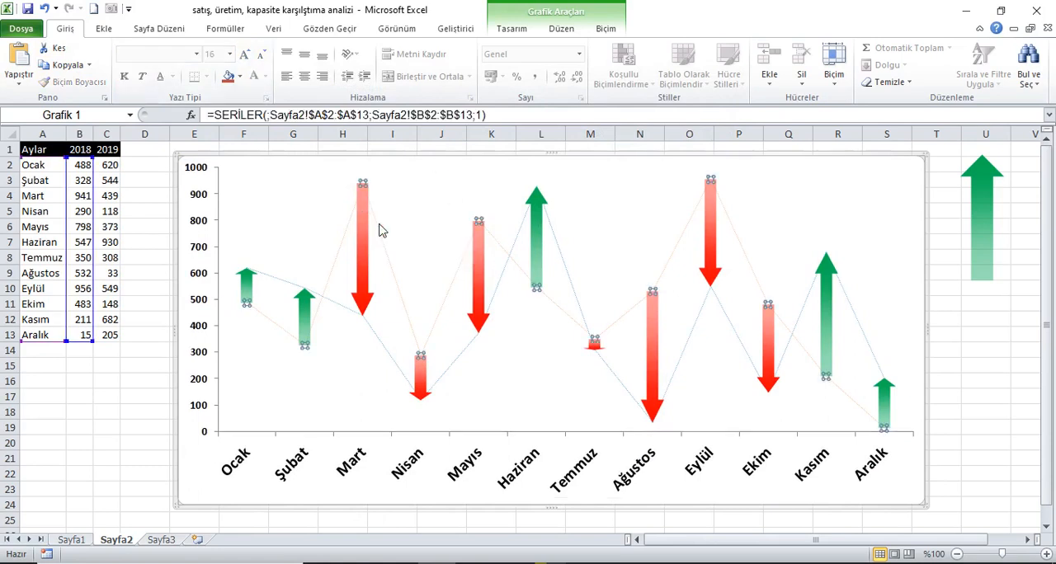
pyautogui.rightClick(379, 230)
pyautogui.click(437, 326)
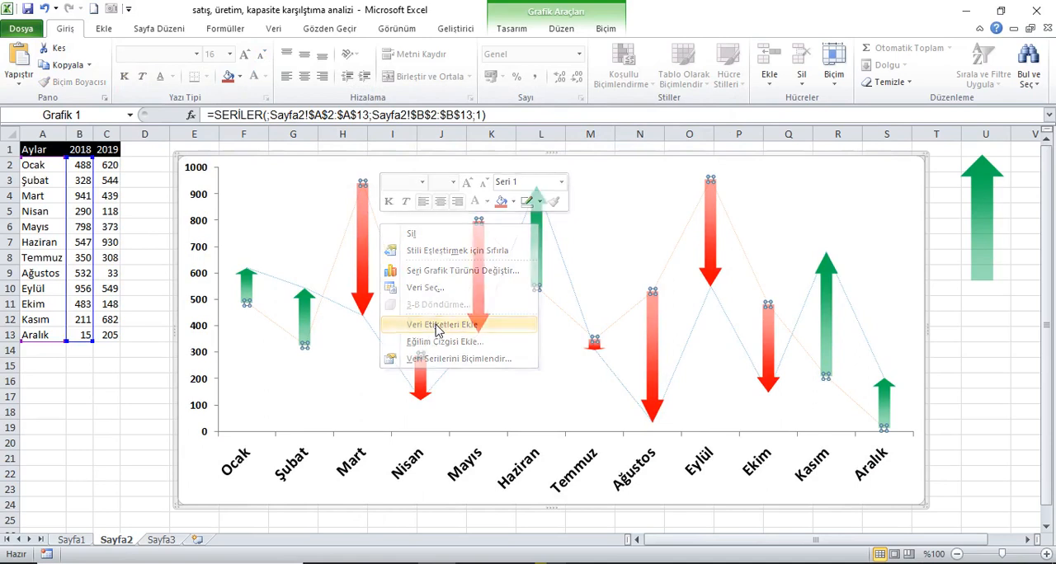
pyautogui.click(388, 192)
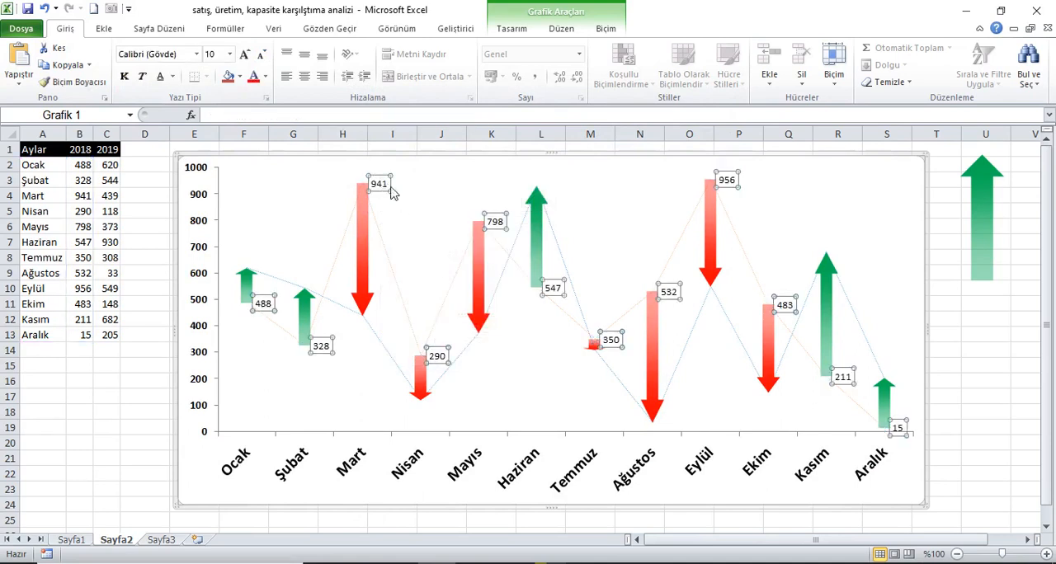
pyautogui.click(124, 76)
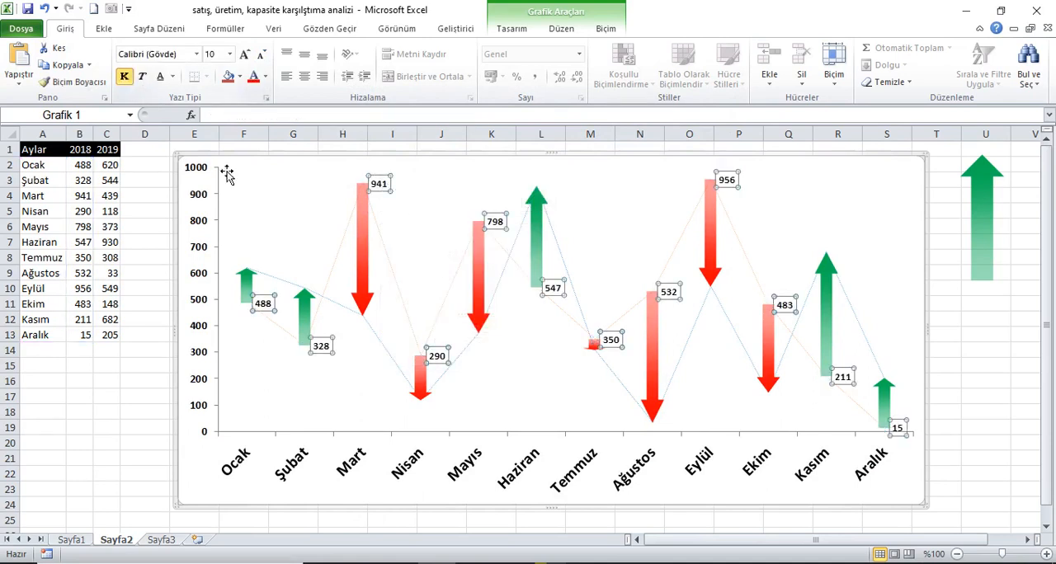
# Add data labels to the chart's 2019 series and make them bold.
pyautogui.click(372, 331)
pyautogui.rightClick(372, 330)
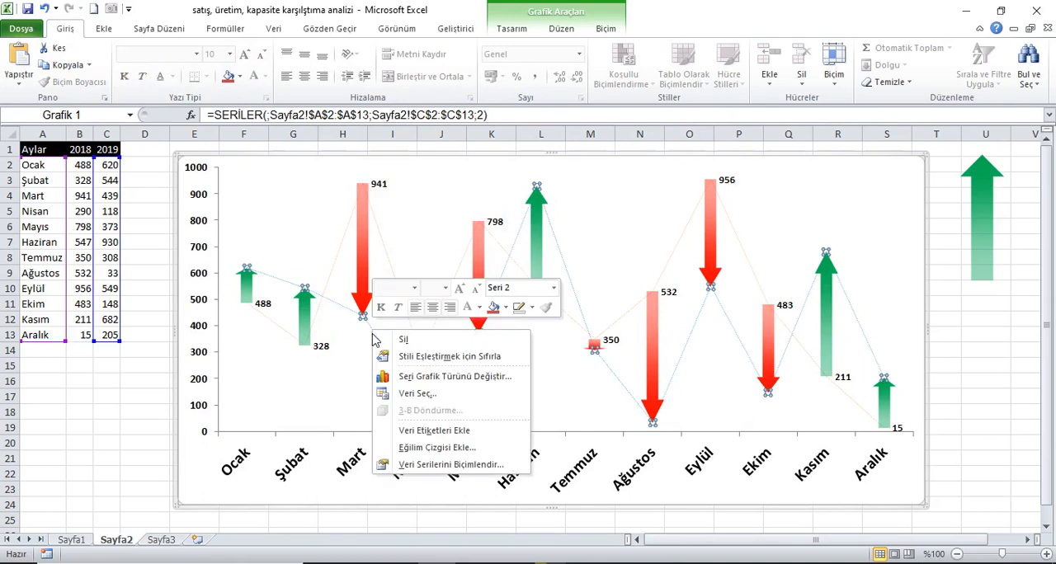
pyautogui.click(427, 432)
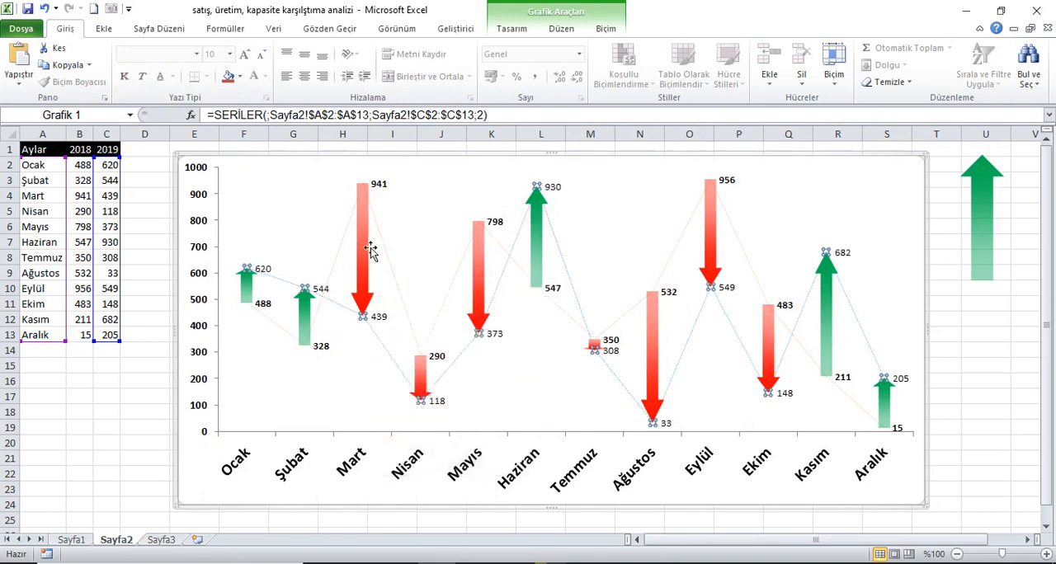
pyautogui.click(382, 320)
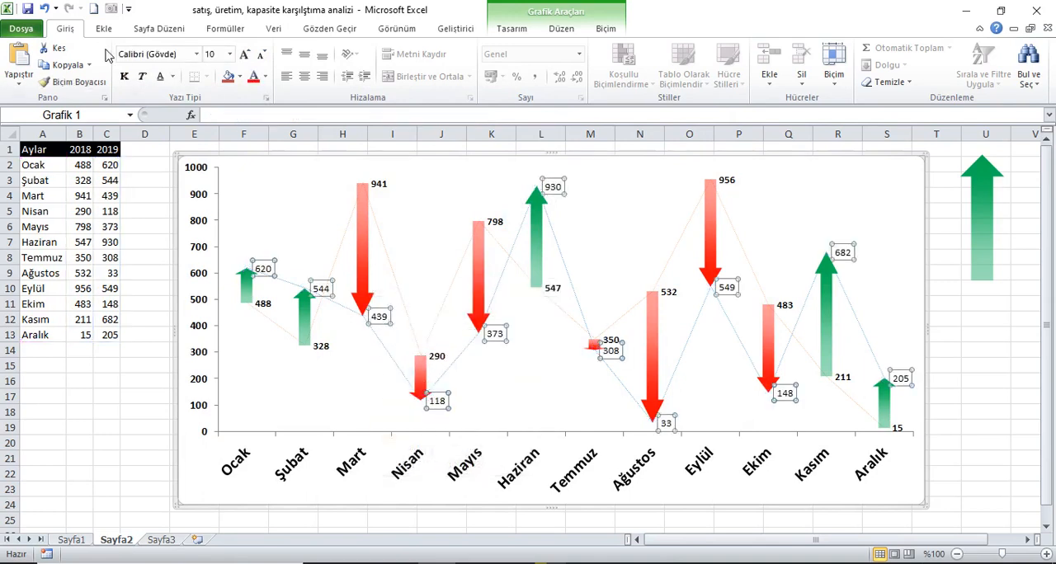
pyautogui.click(122, 76)
# Enter the formula =RASTGELEARADA(1;1000) in cell B2 for January's 2018 value.
pyautogui.click(86, 166)
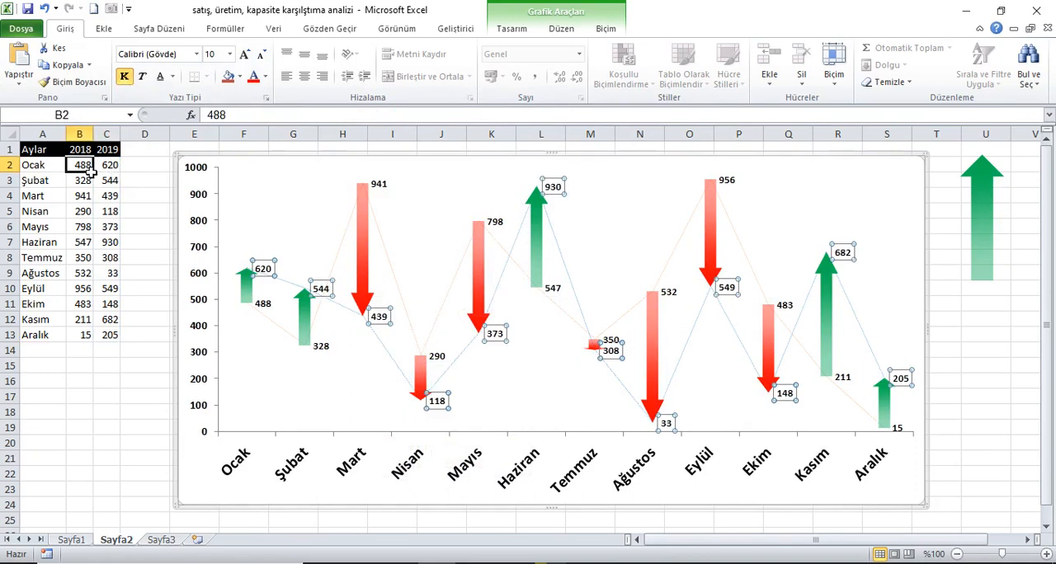
pyautogui.write('=RASTGELEARADA(')
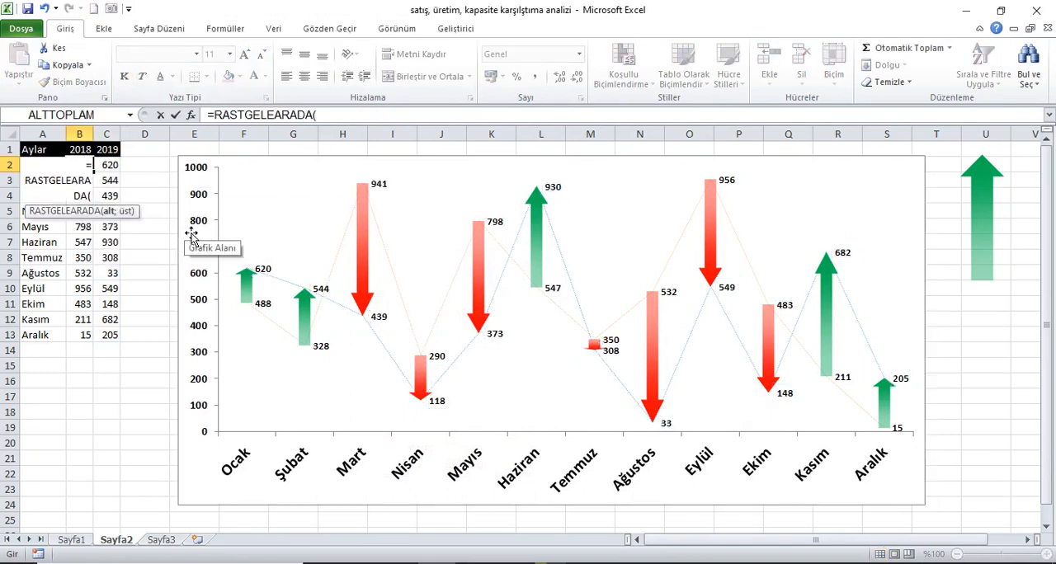
pyautogui.write('1;1000')
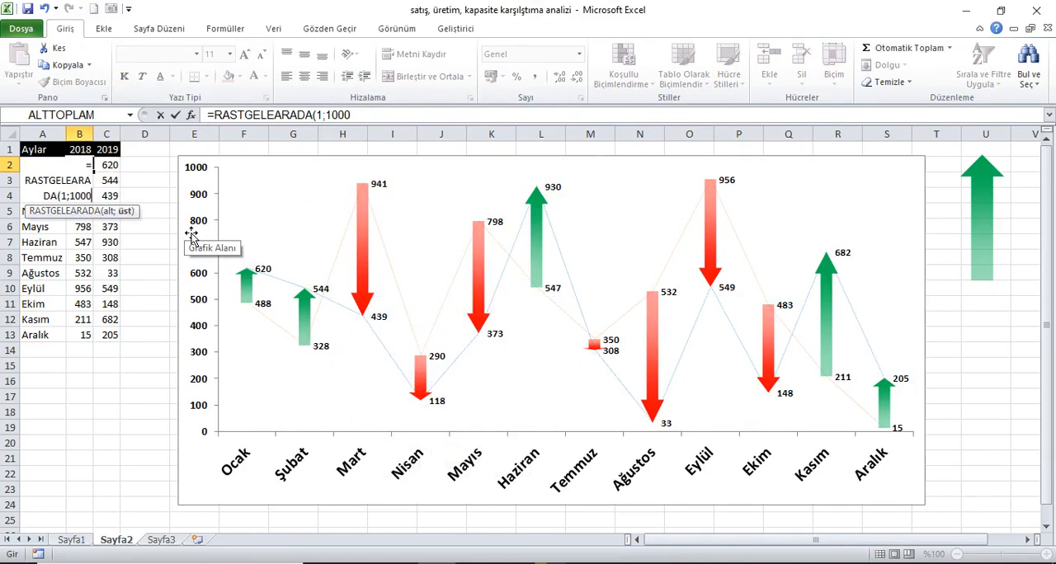
pyautogui.write(')')
pyautogui.press('Return')
# Copy the random-number formula across to C2 and down through row 13 for both year columns.
pyautogui.press('Up')
pyautogui.press('Right')
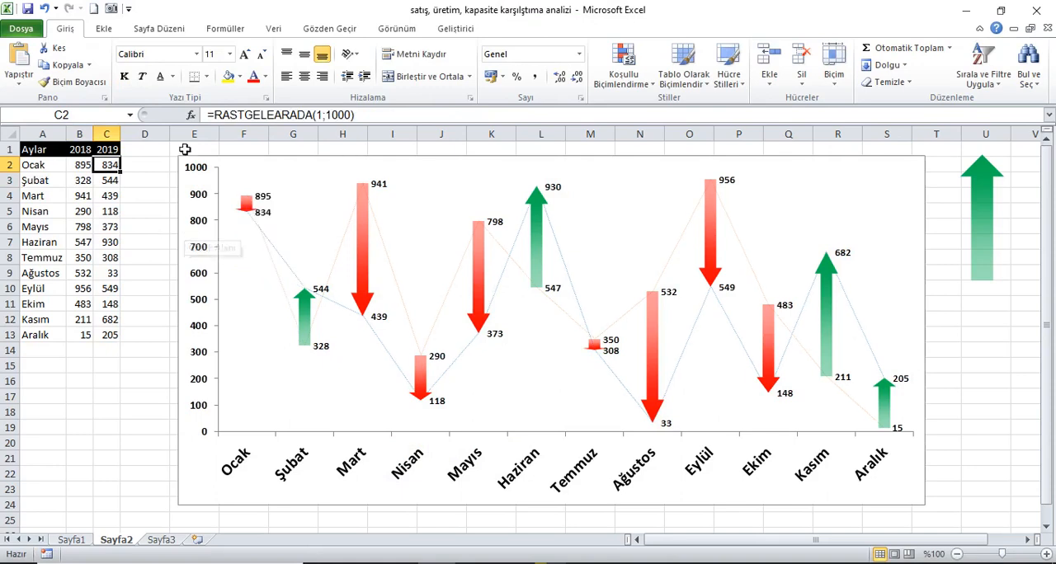
pyautogui.moveTo(93, 167); pyautogui.dragTo(111, 335)
pyautogui.press('F9')
pyautogui.click(52, 146)
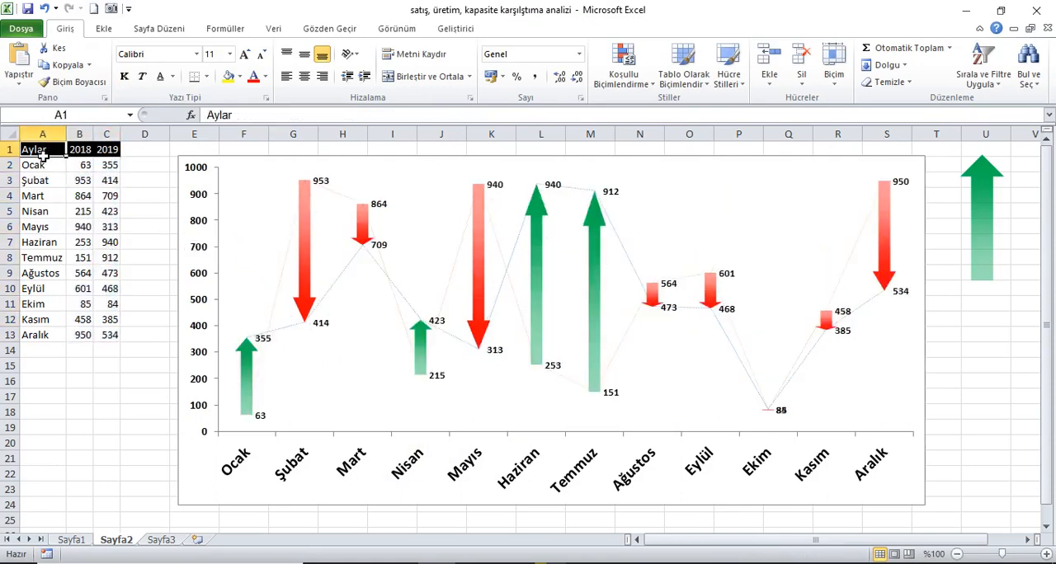
# Delete the spare green arrow shape beside the chart.
pyautogui.click(227, 34)
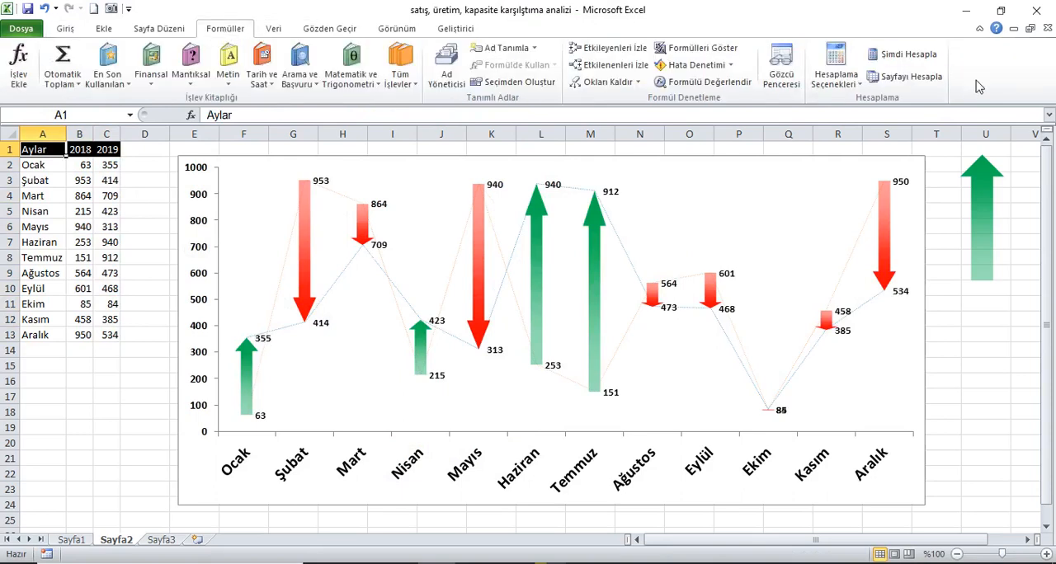
pyautogui.click(996, 191)
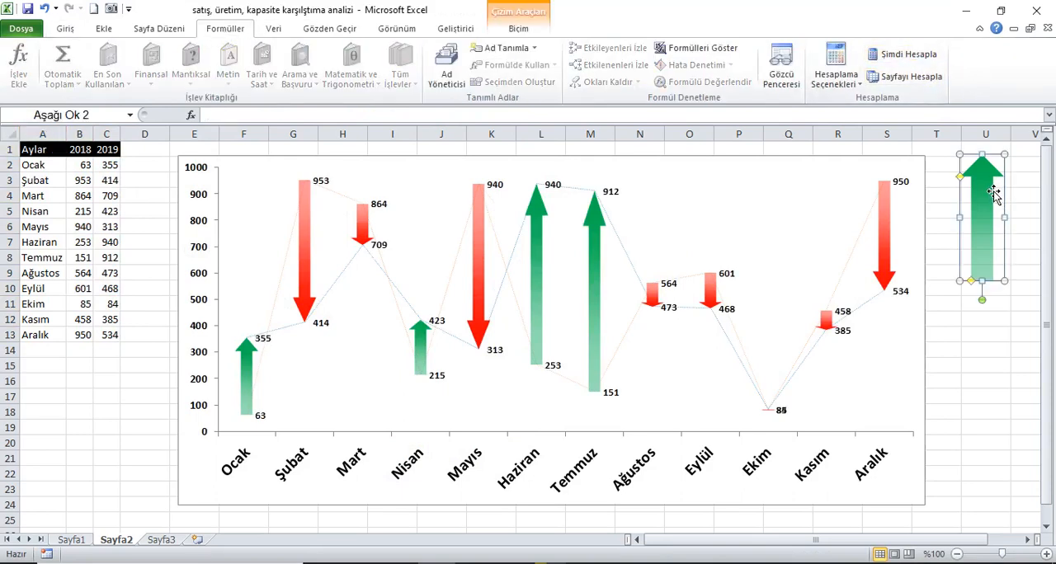
pyautogui.press('Delete')
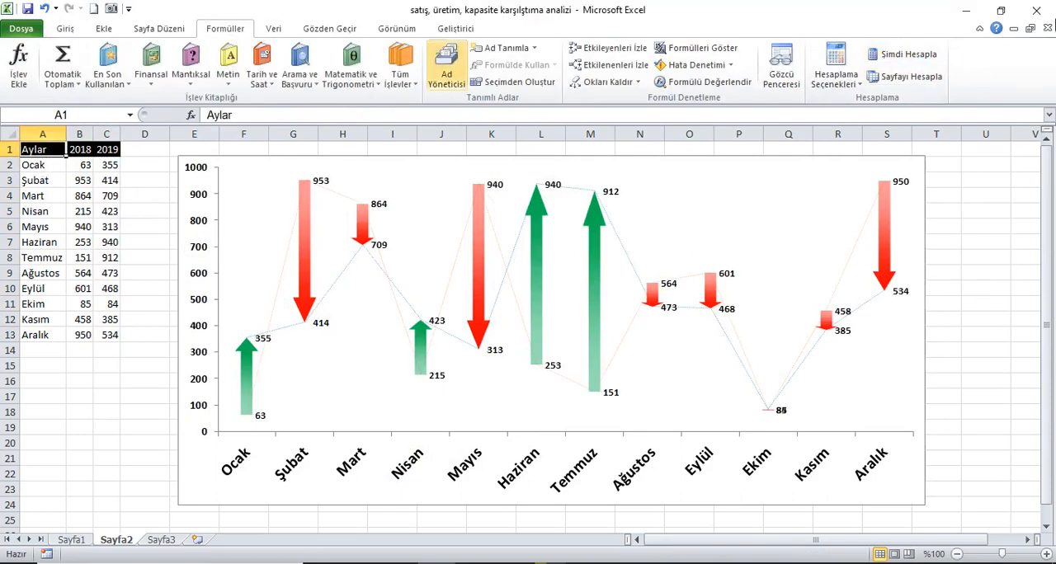
# Recalculate the workbook repeatedly to generate new random values and test the chart's arrows.
pyautogui.click(922, 56)
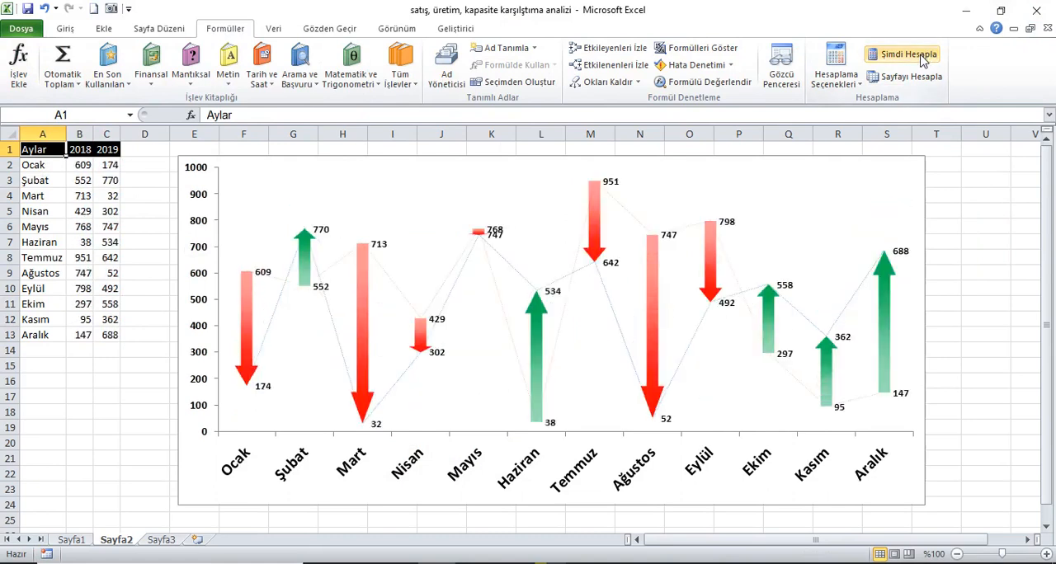
pyautogui.click(922, 57)
pyautogui.click(922, 56)
pyautogui.click(922, 56)
pyautogui.click(922, 57)
pyautogui.click(922, 56)
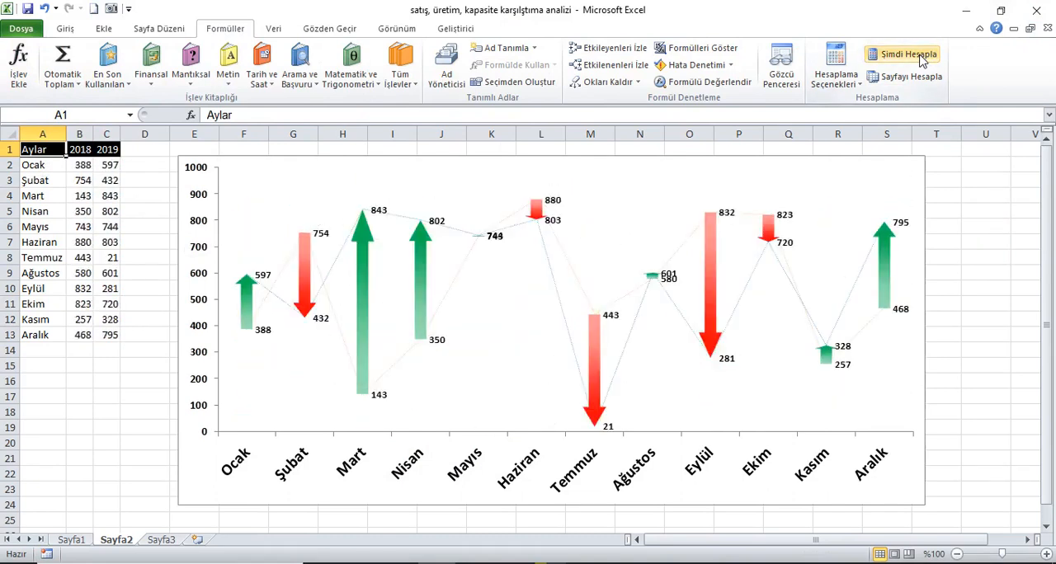
pyautogui.click(922, 56)
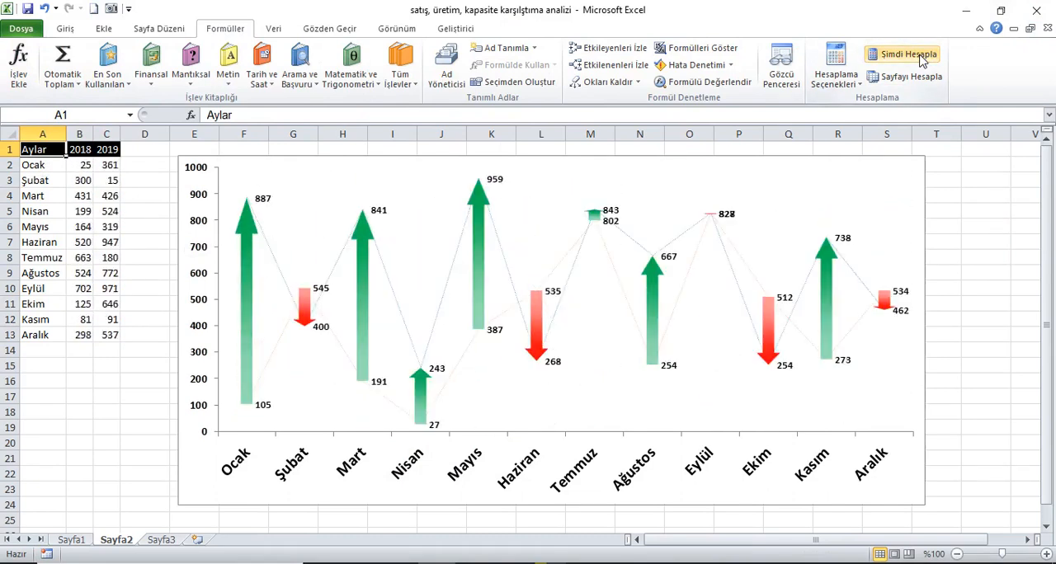
pyautogui.click(922, 56)
pyautogui.click(922, 56)
pyautogui.click(922, 56)
pyautogui.click(922, 56)
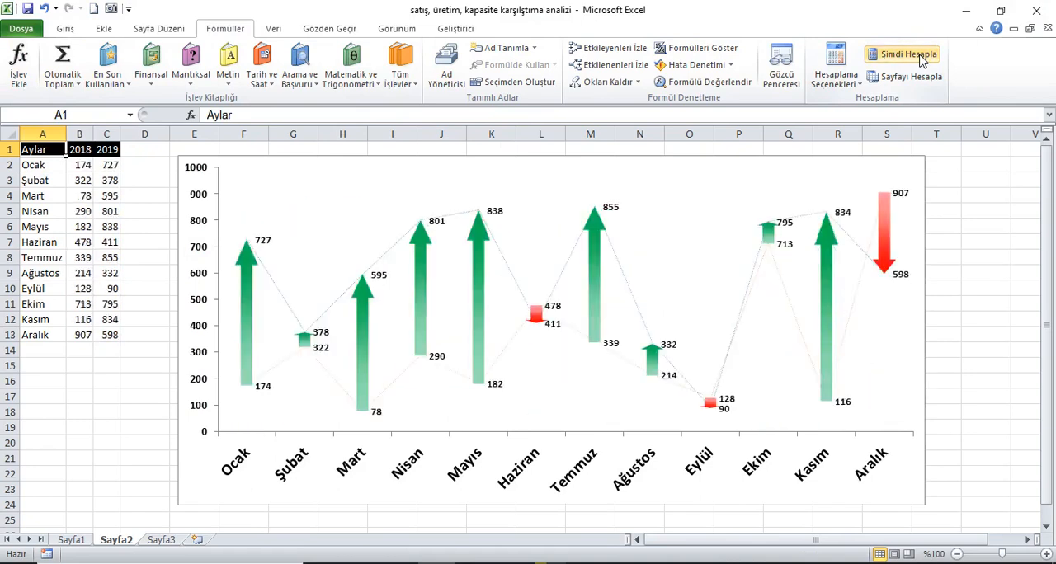
pyautogui.click(922, 56)
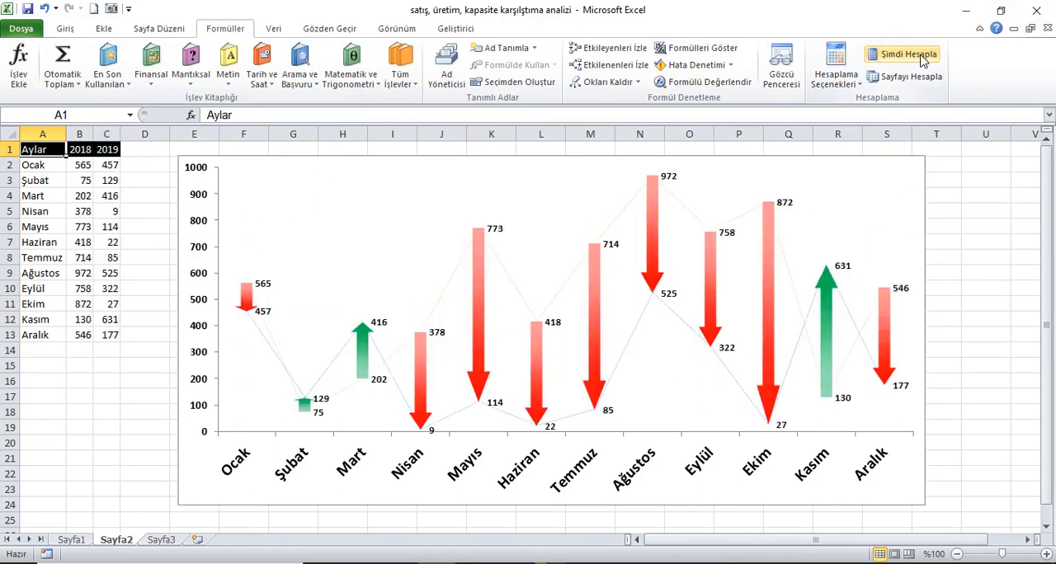